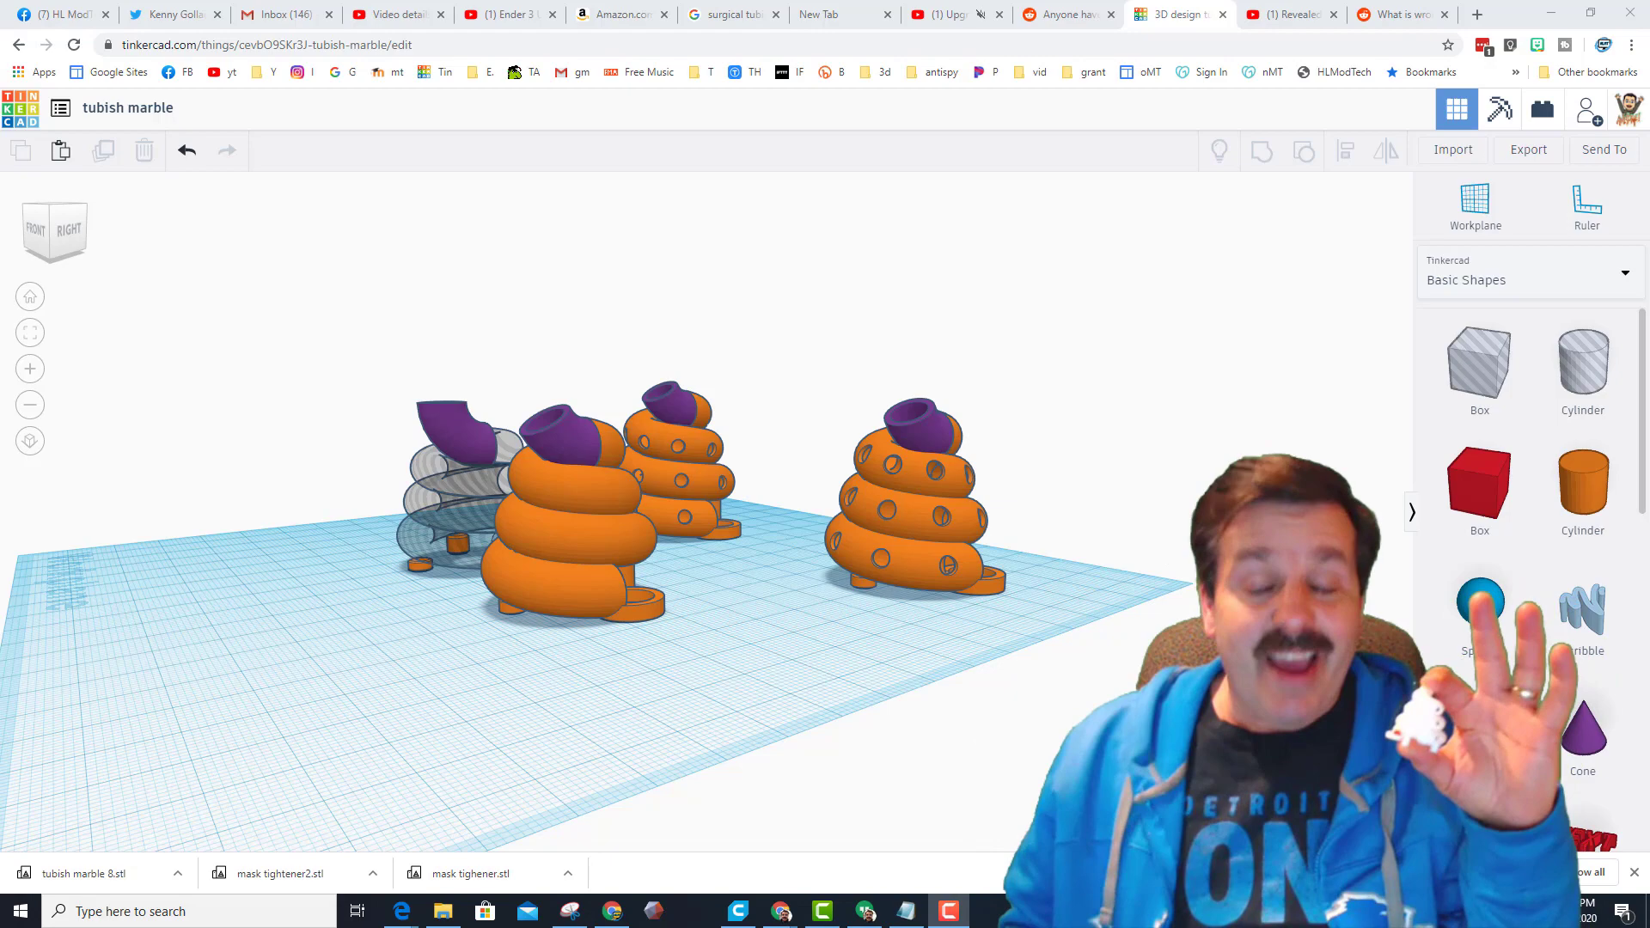
# Show the Shape Generators 'All' collection and page forward to the helix generator.
pyautogui.moveTo(989, 530); pyautogui.dragTo(1026, 535, button='right')
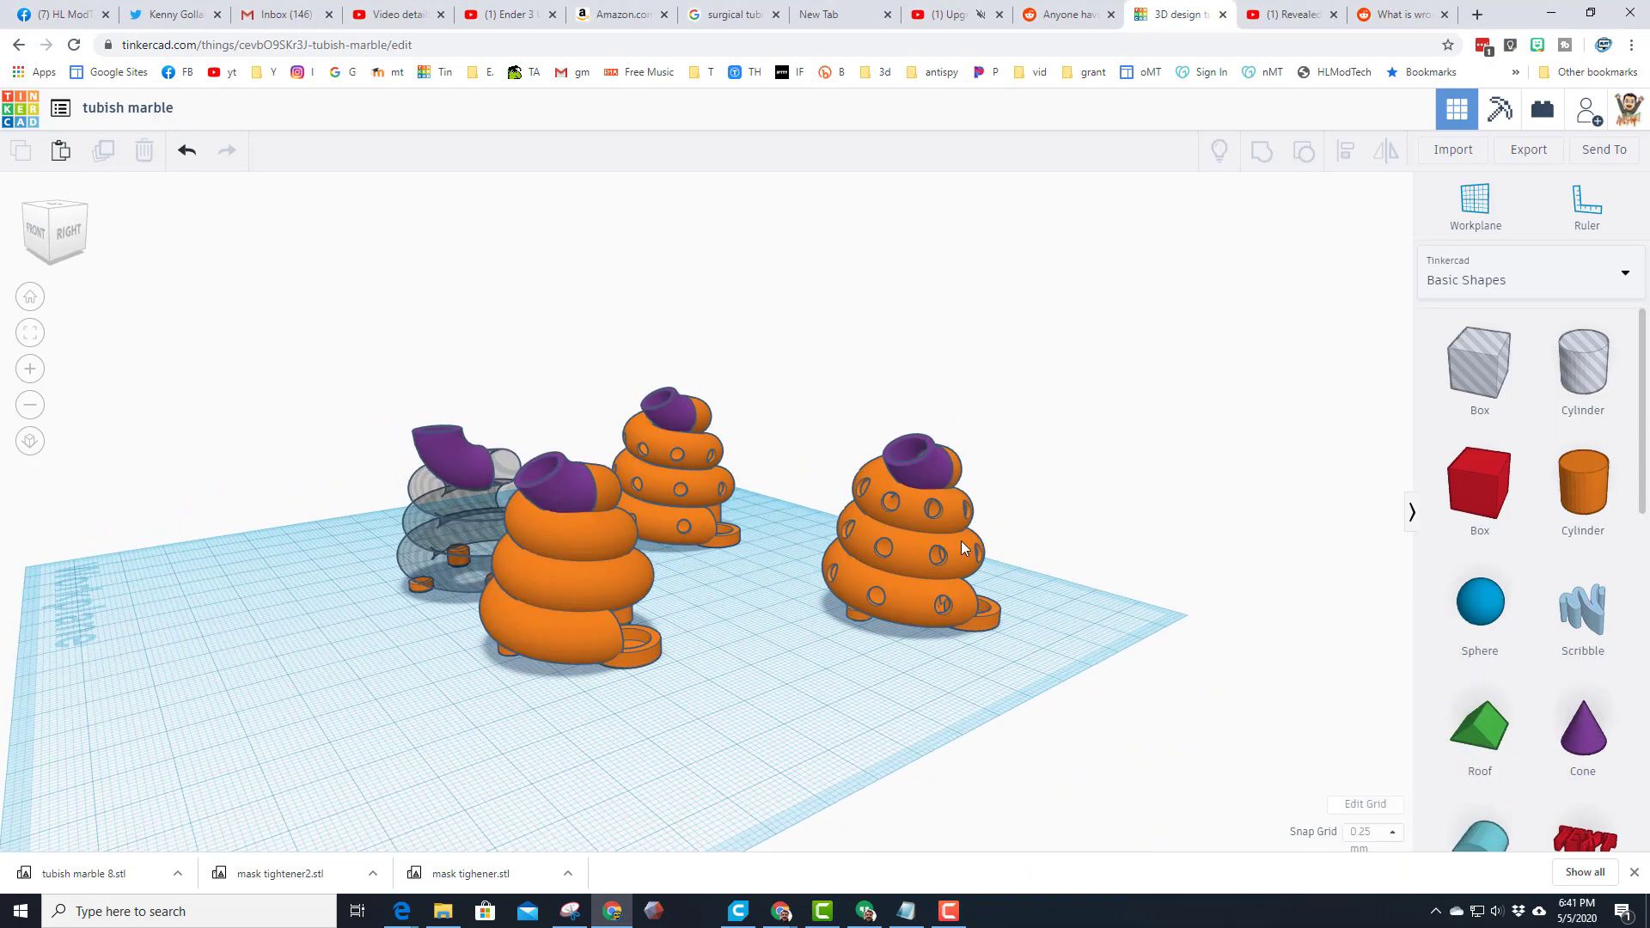
pyautogui.moveTo(770, 627); pyautogui.dragTo(825, 633, button='right')
pyautogui.scroll(-2, 827, 632)
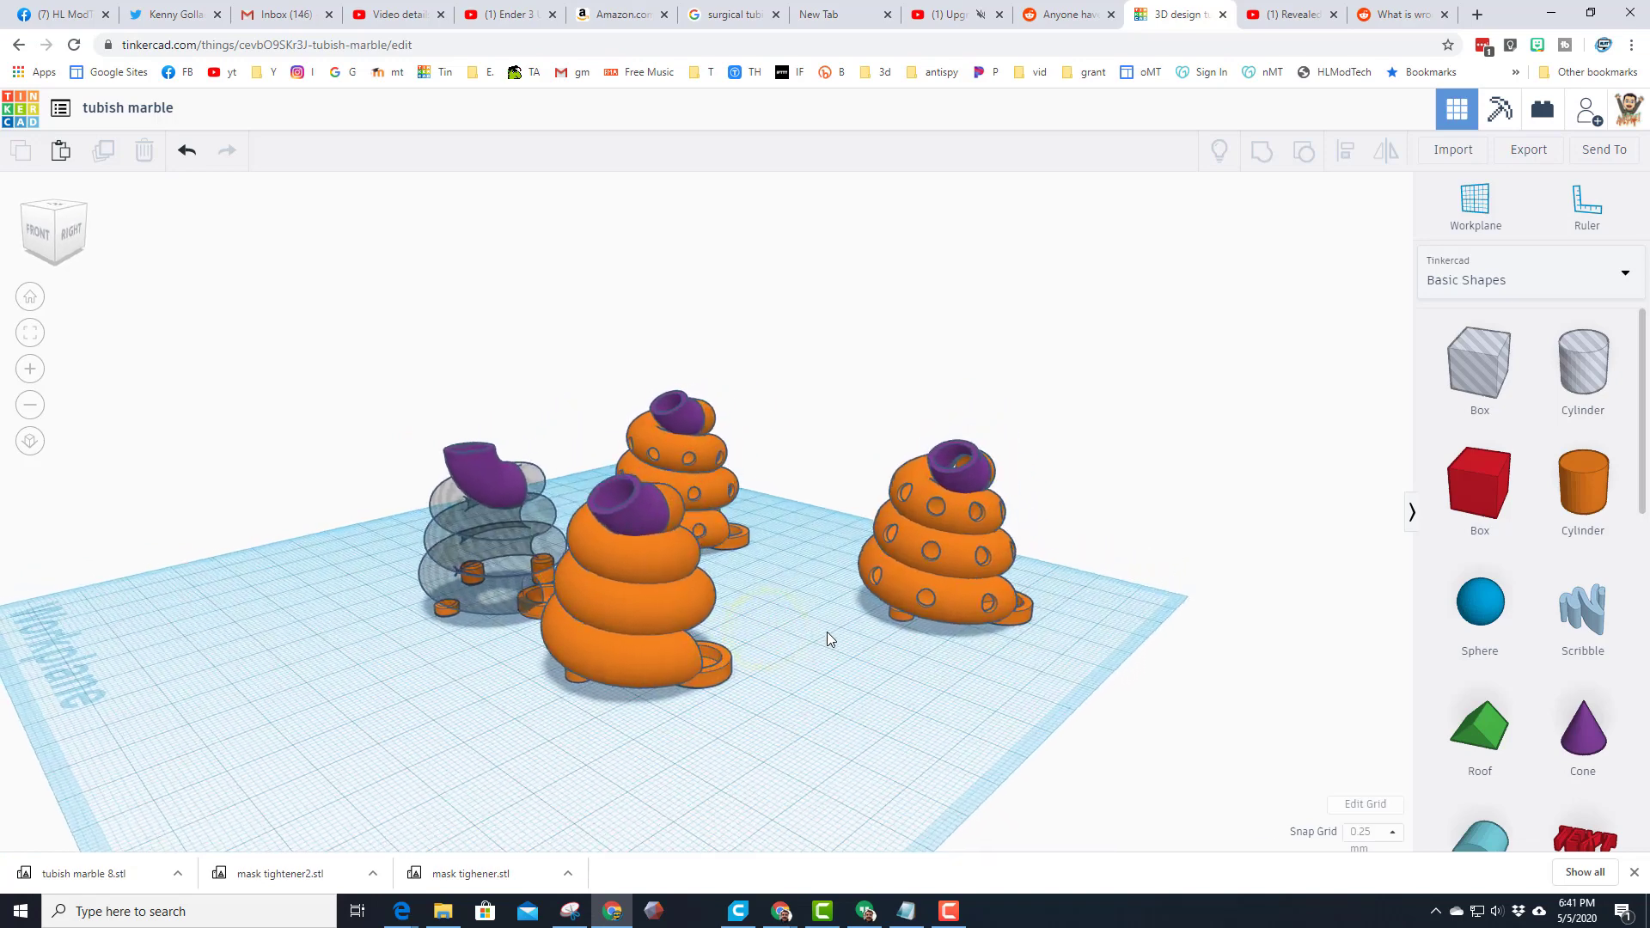
pyautogui.click(1440, 290)
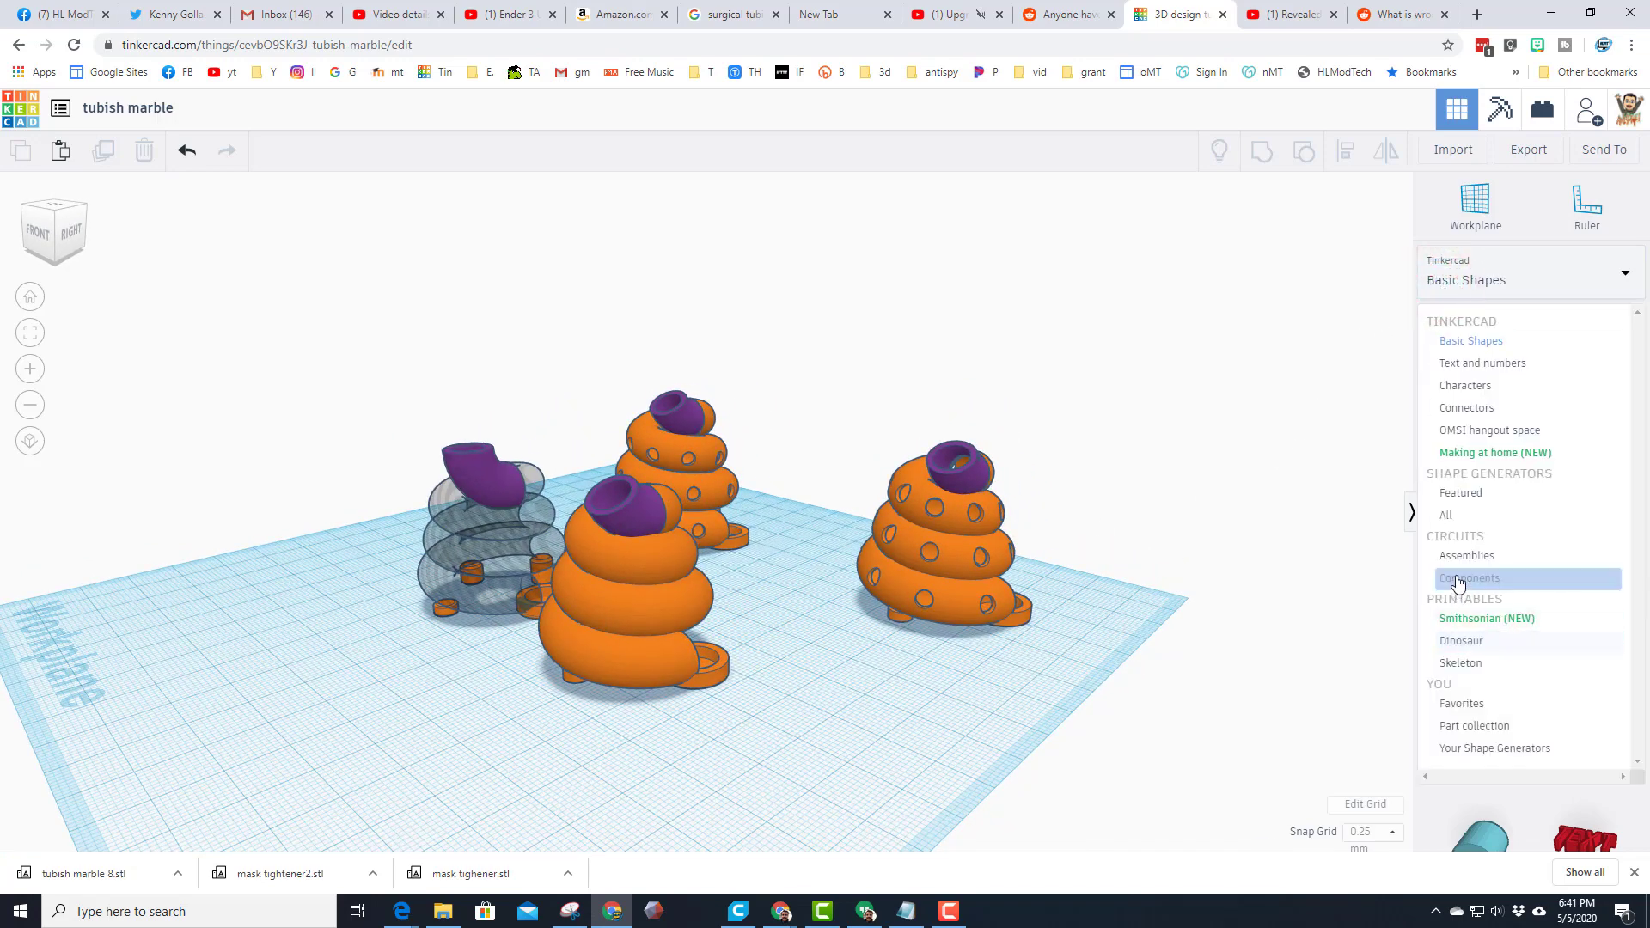
pyautogui.click(1448, 516)
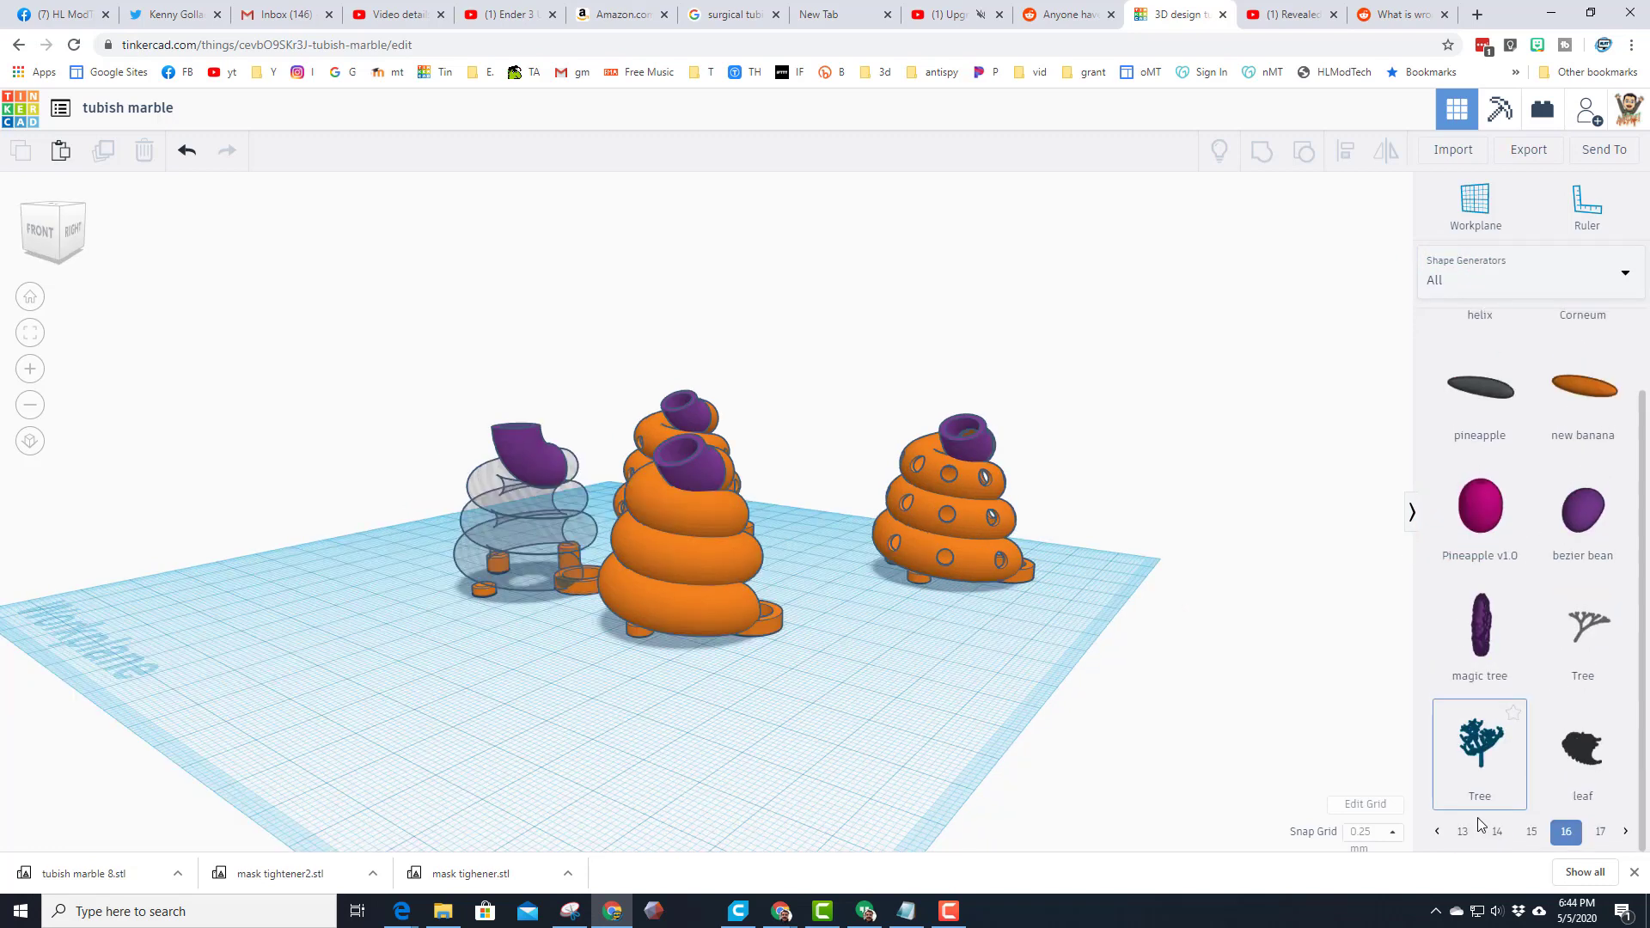
pyautogui.click(1501, 835)
pyautogui.click(1601, 838)
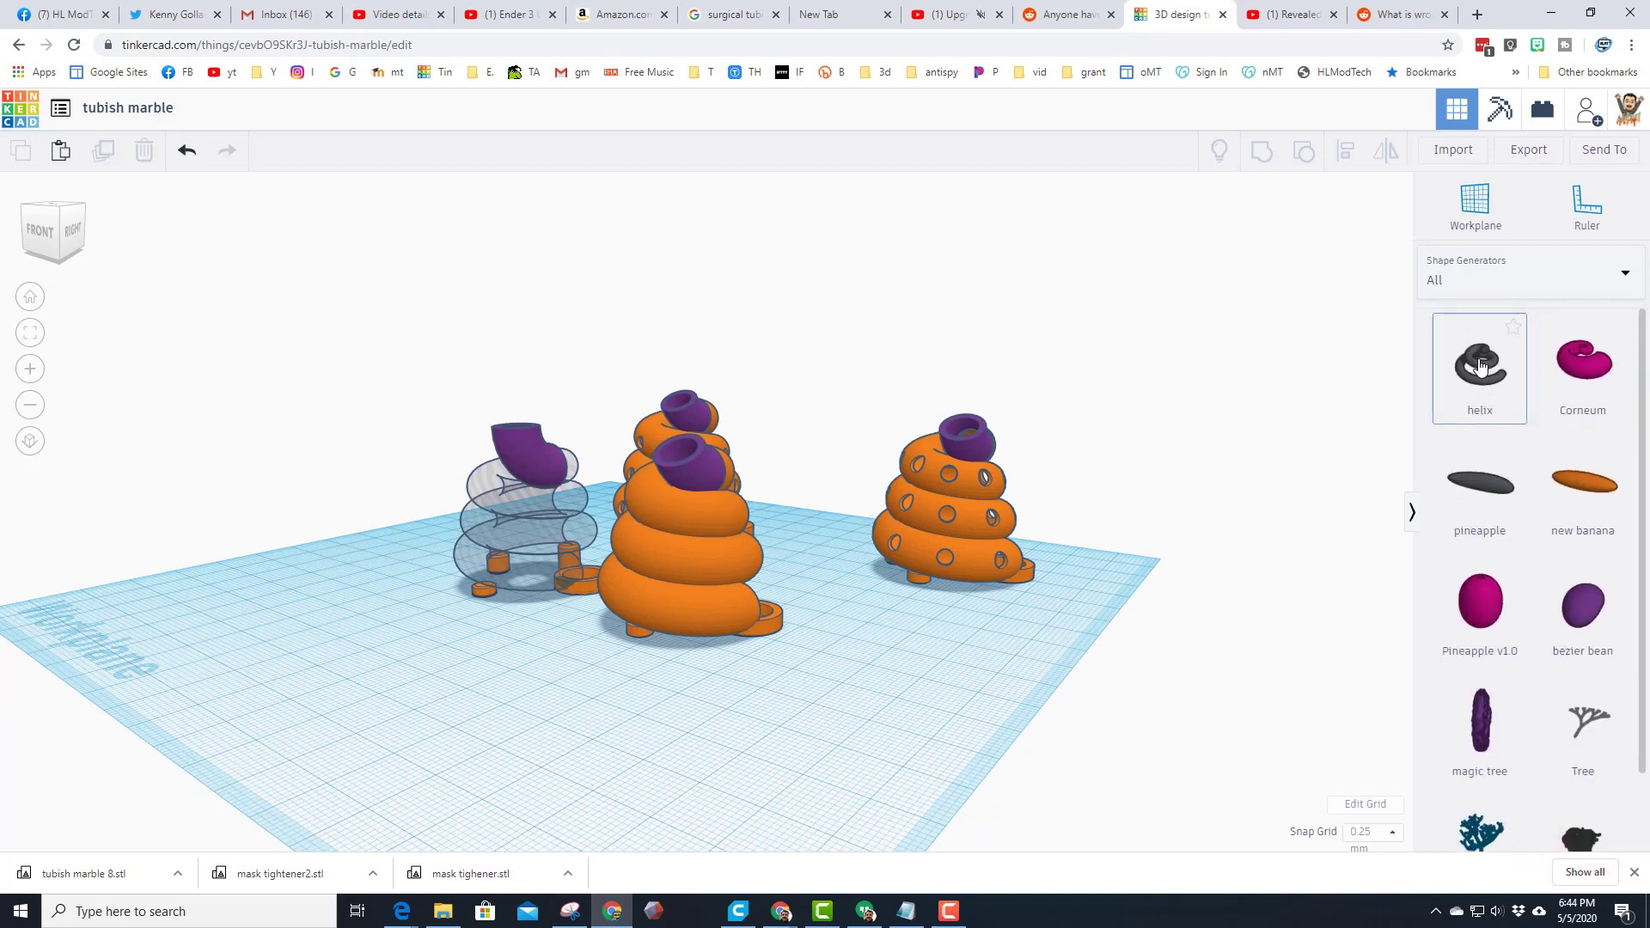
# Place a helix with 3 windings, radii 16/6, separation 10 and sketch diameter 10.
pyautogui.moveTo(1480, 369); pyautogui.dragTo(670, 756)
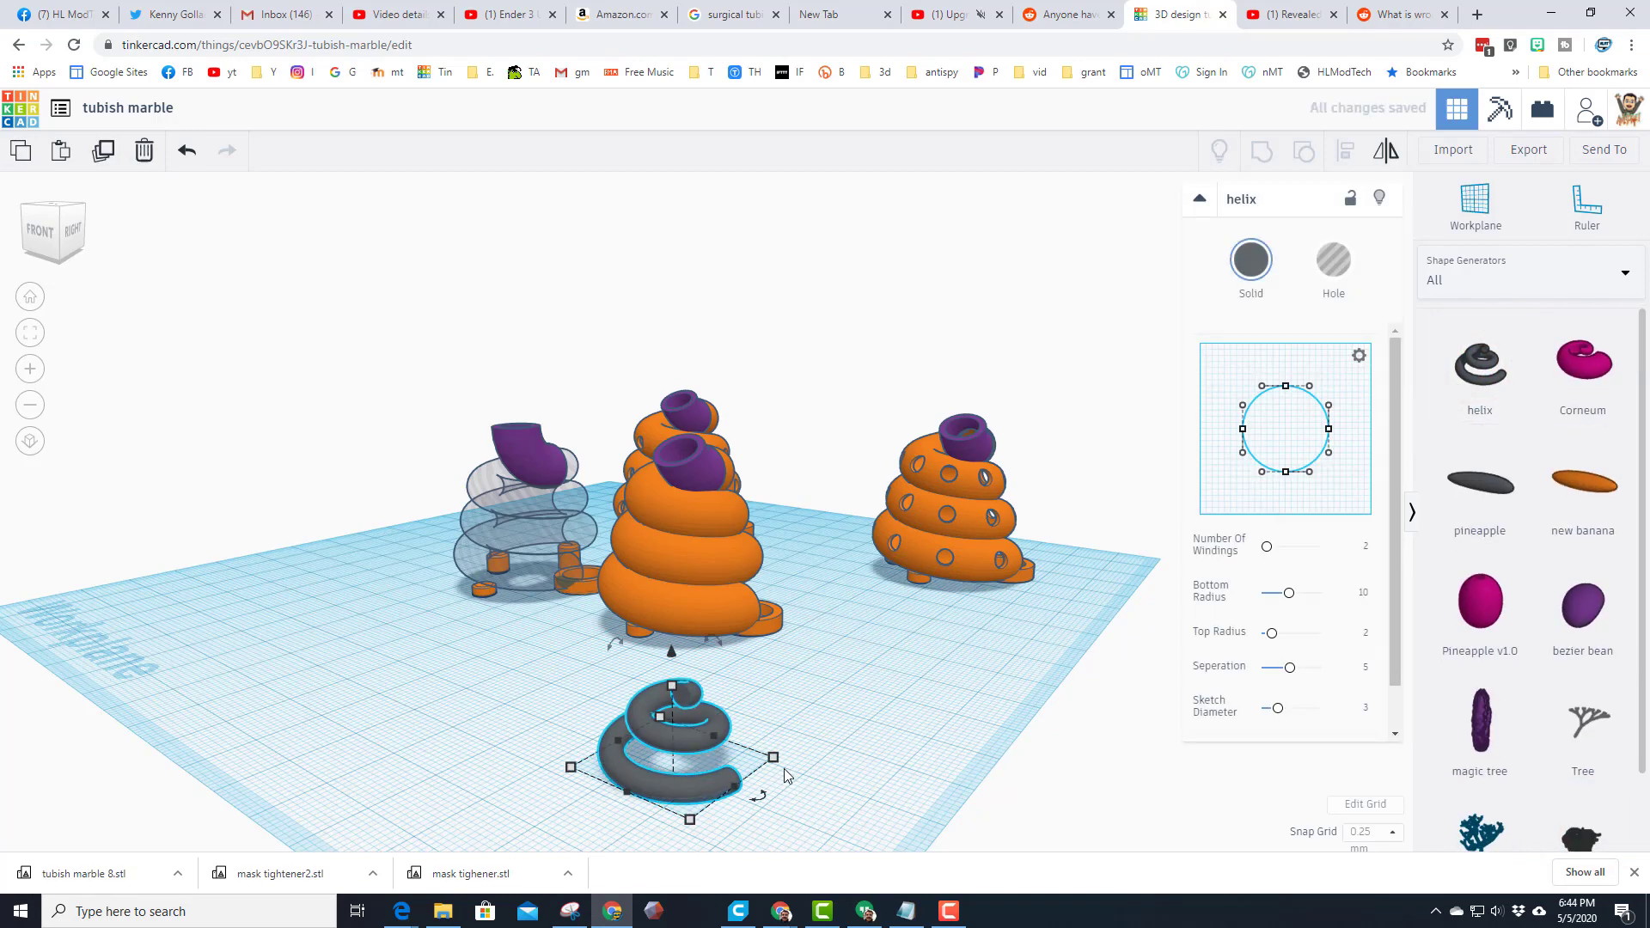
pyautogui.moveTo(808, 758); pyautogui.dragTo(758, 761, button='right')
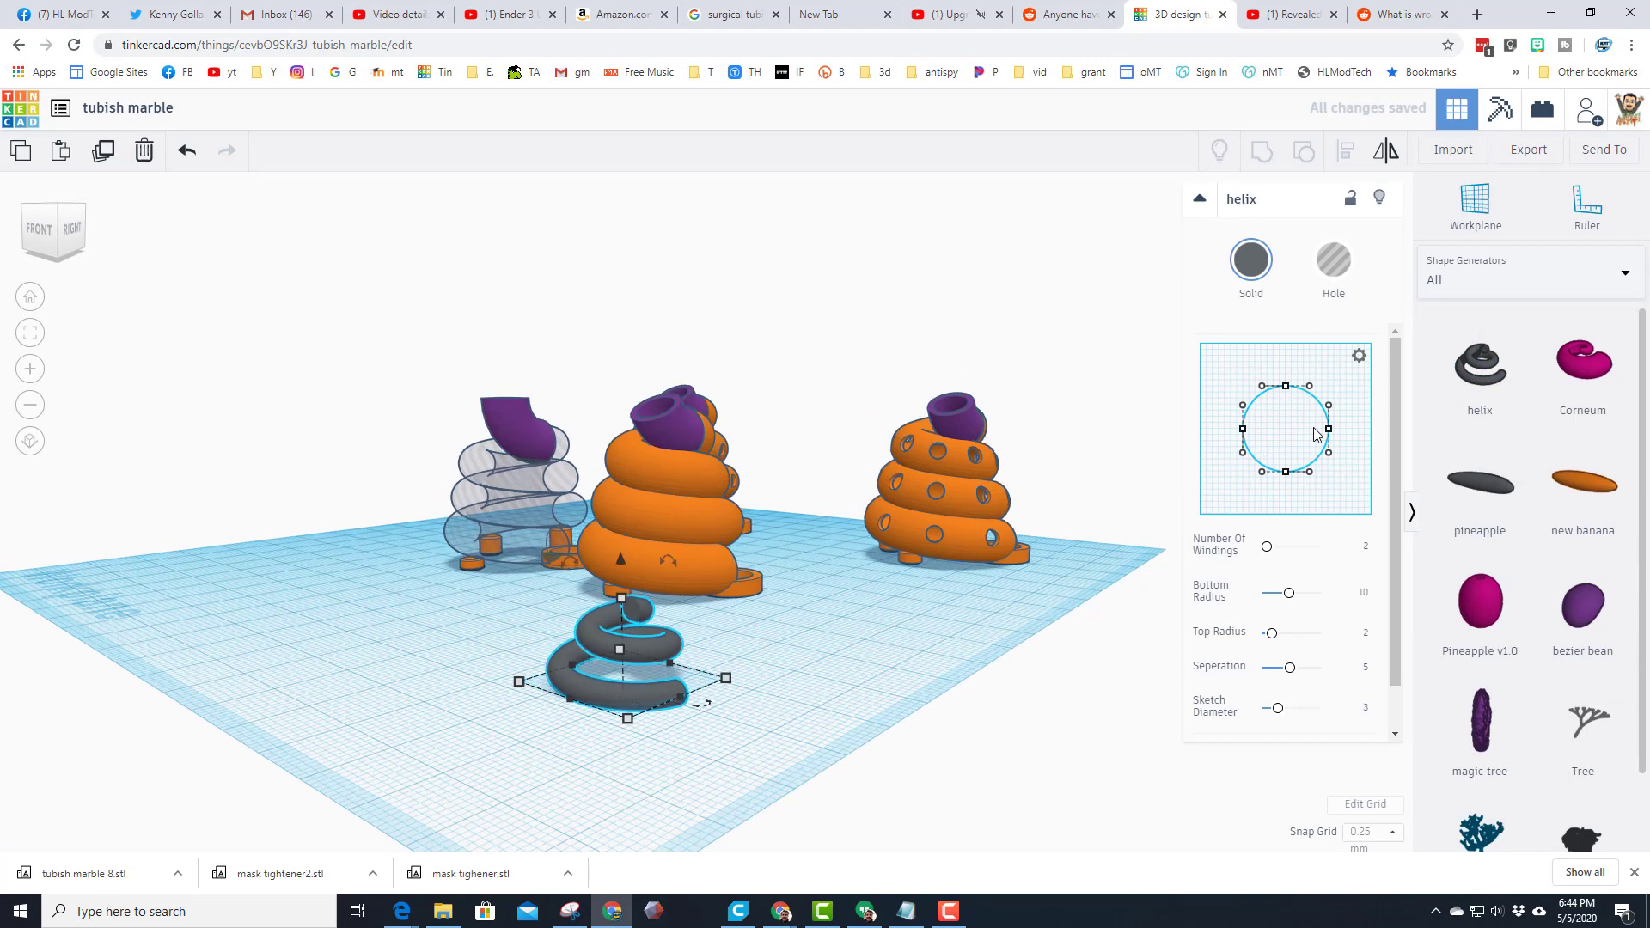
pyautogui.click(1367, 547)
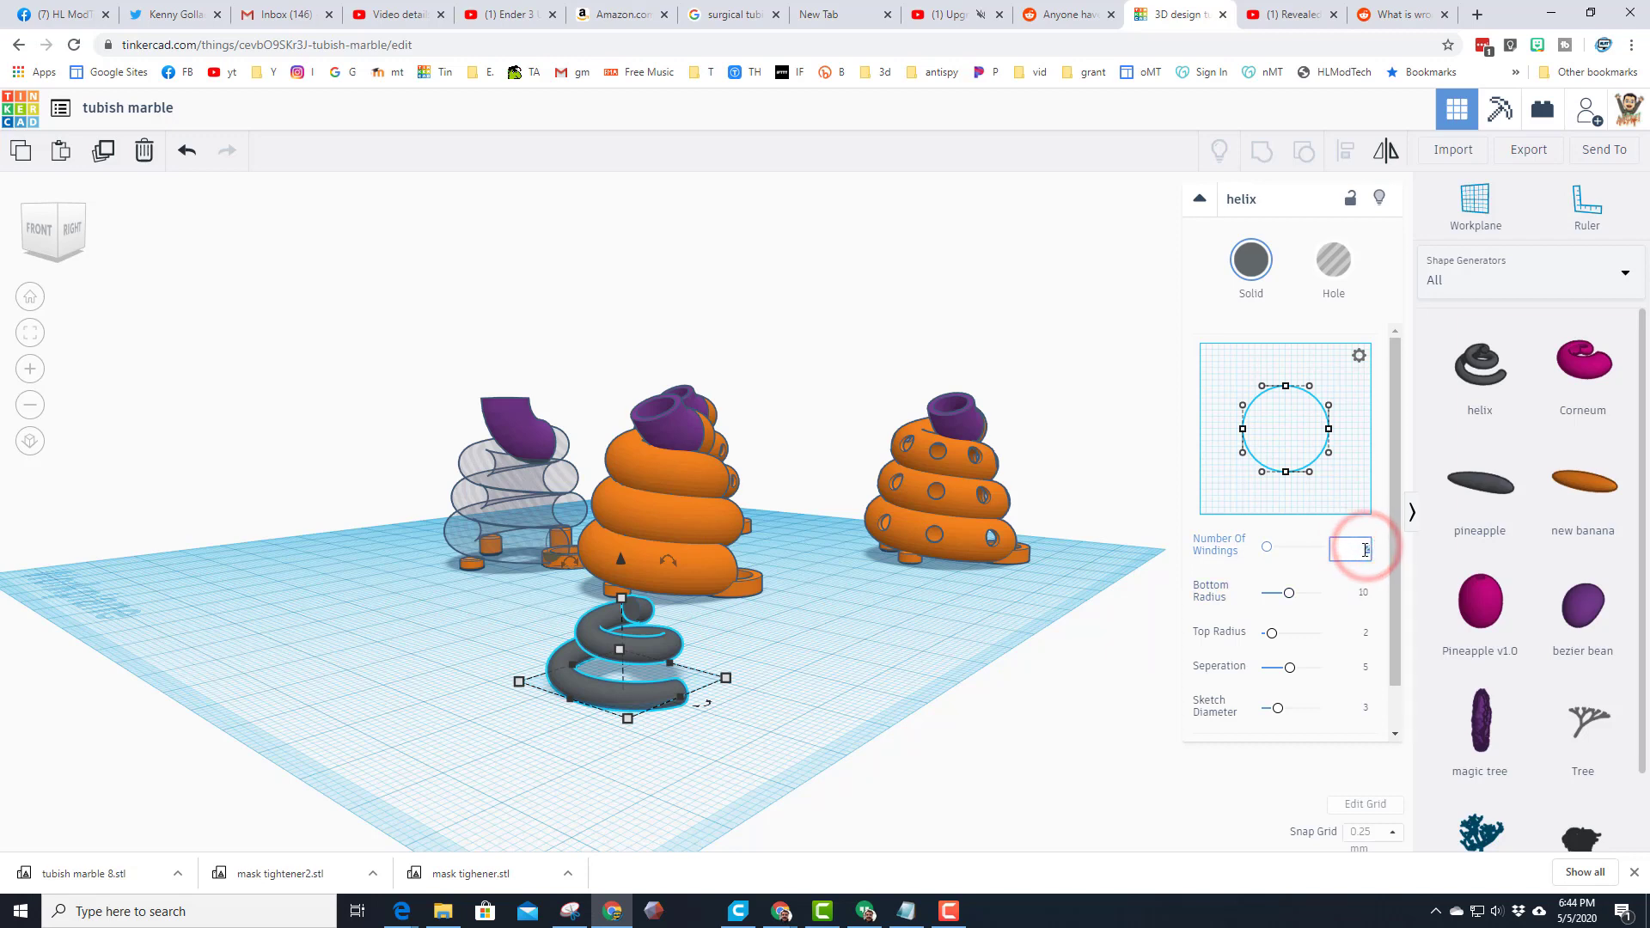
pyautogui.click(1357, 593)
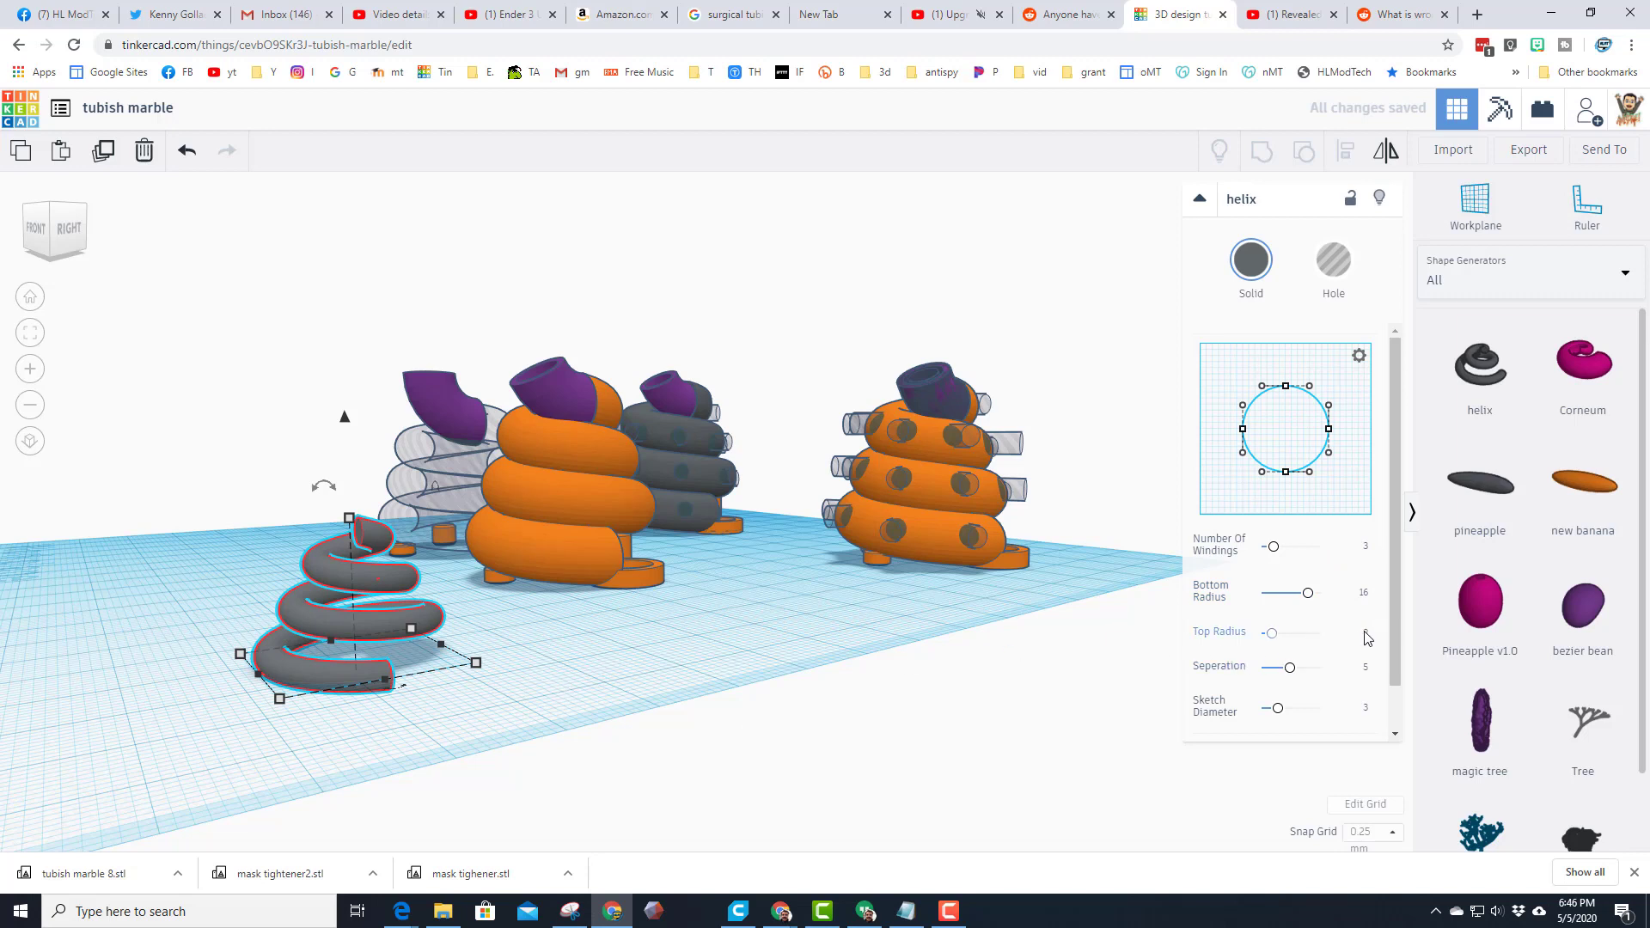
pyautogui.write('6')
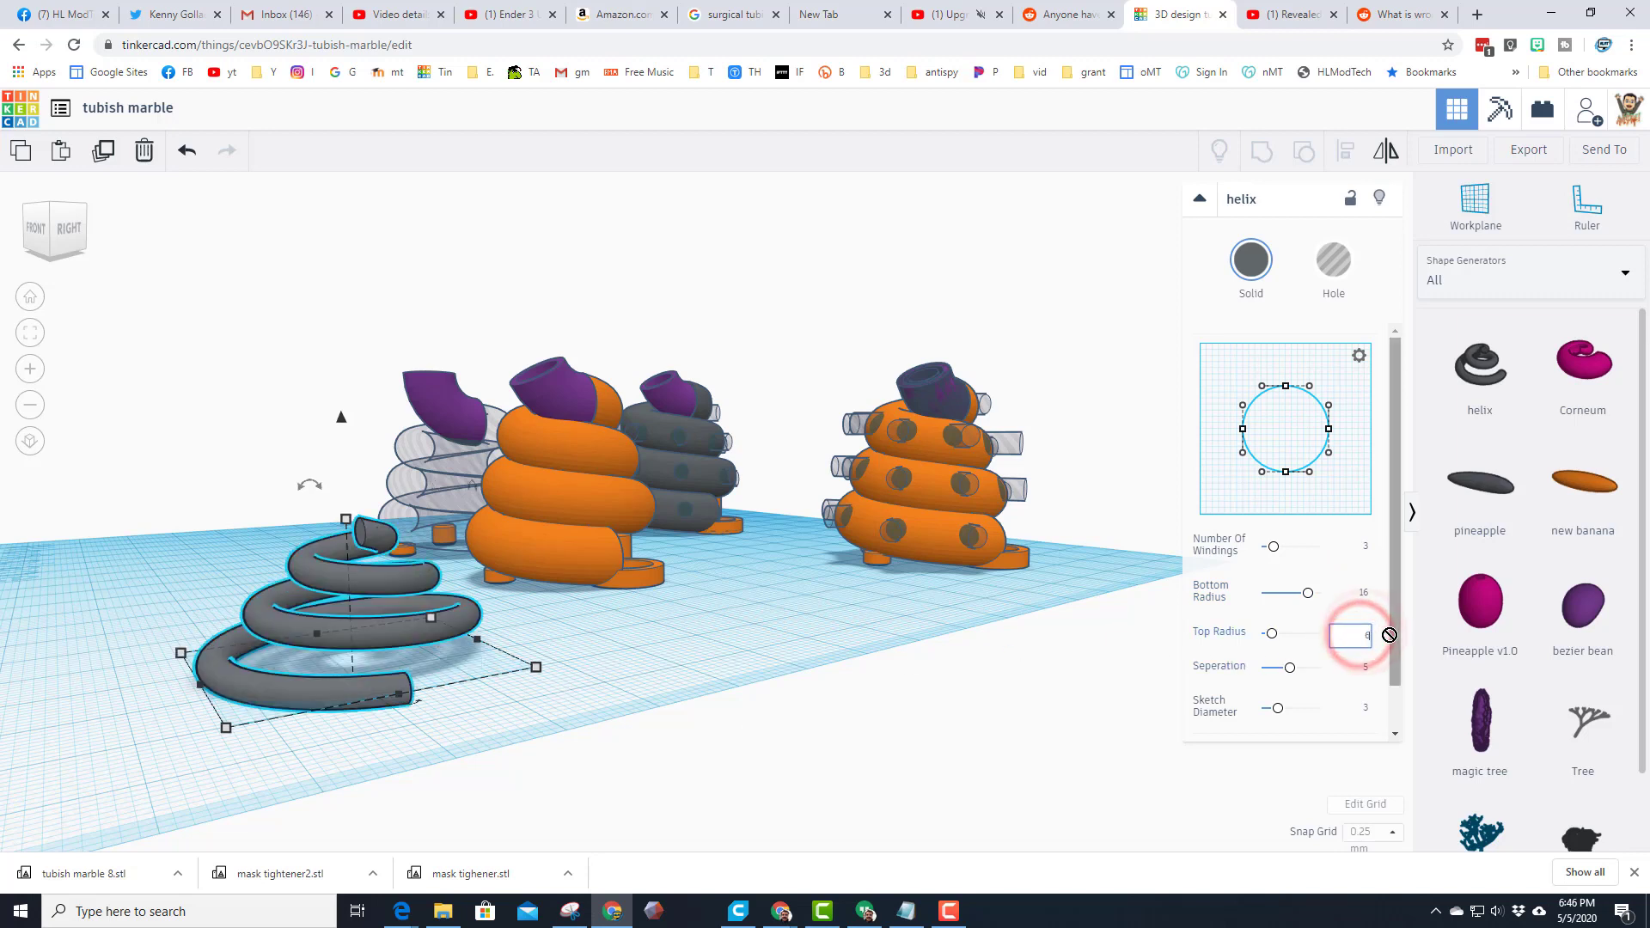
pyautogui.click(1363, 667)
pyautogui.click(1357, 710)
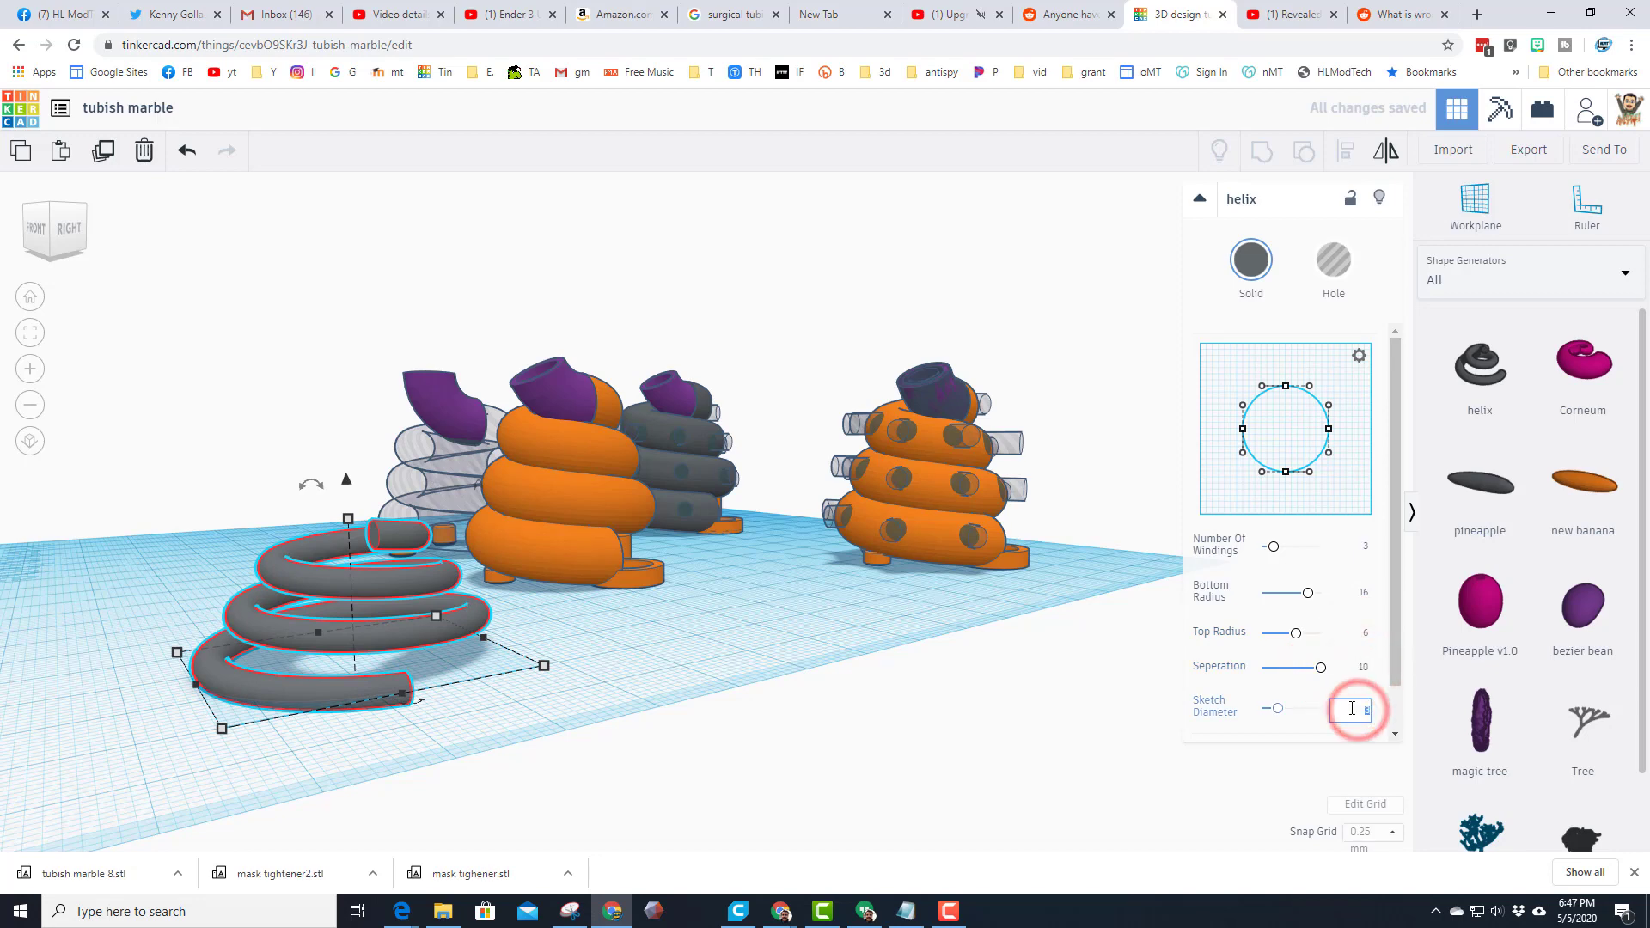
pyautogui.write('10')
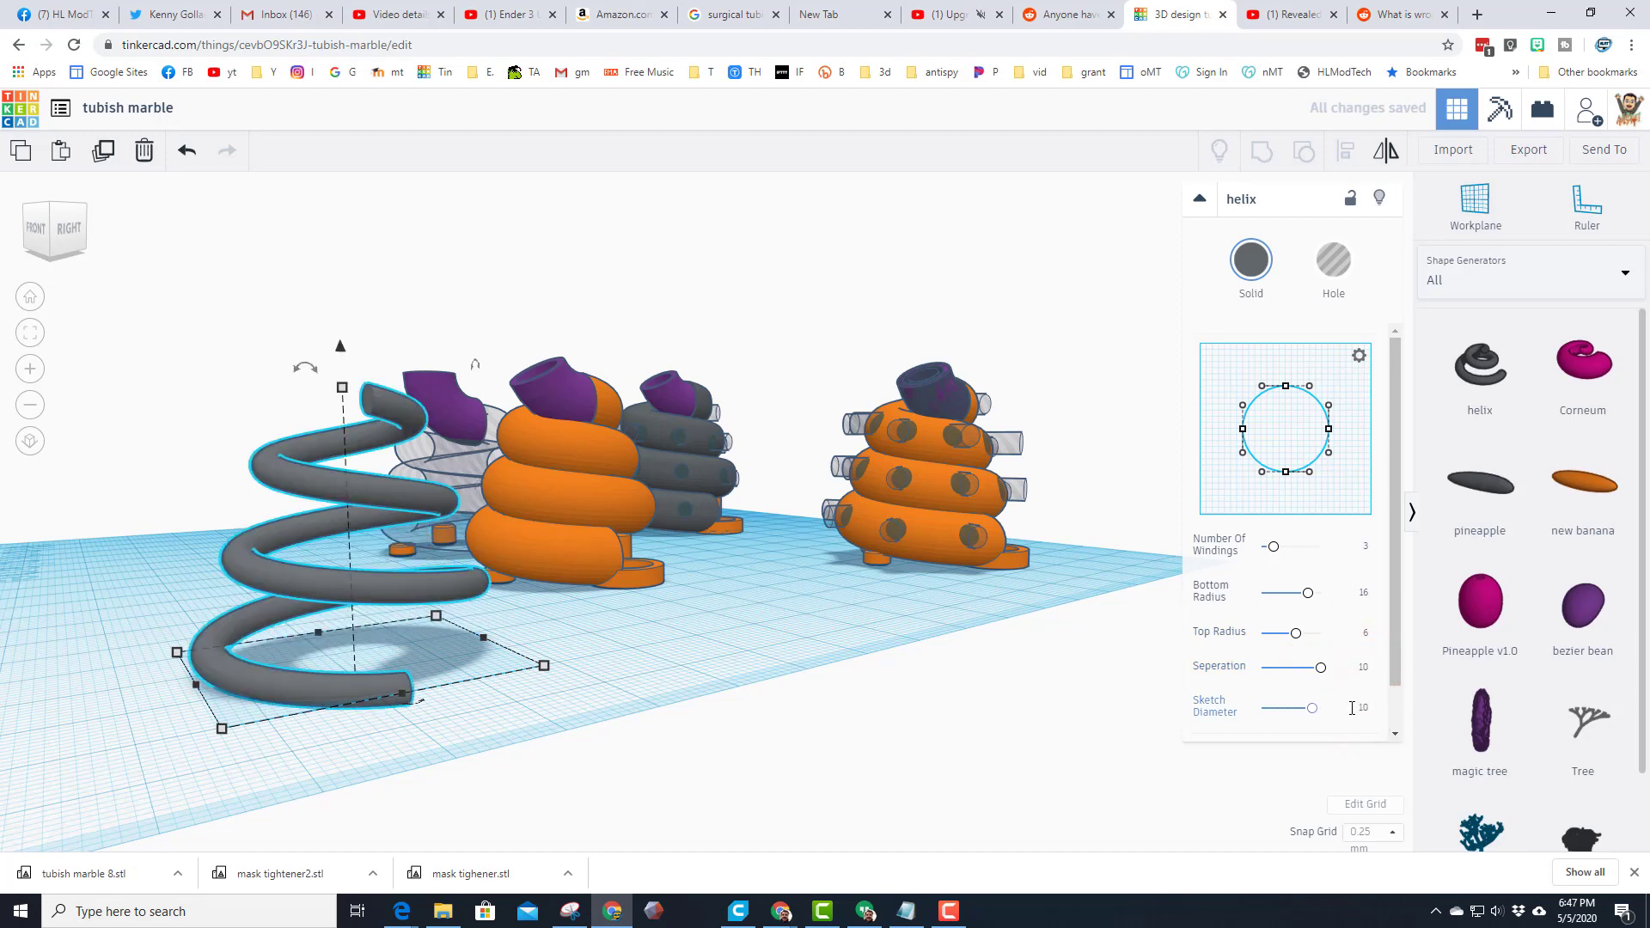
pyautogui.press('Return')
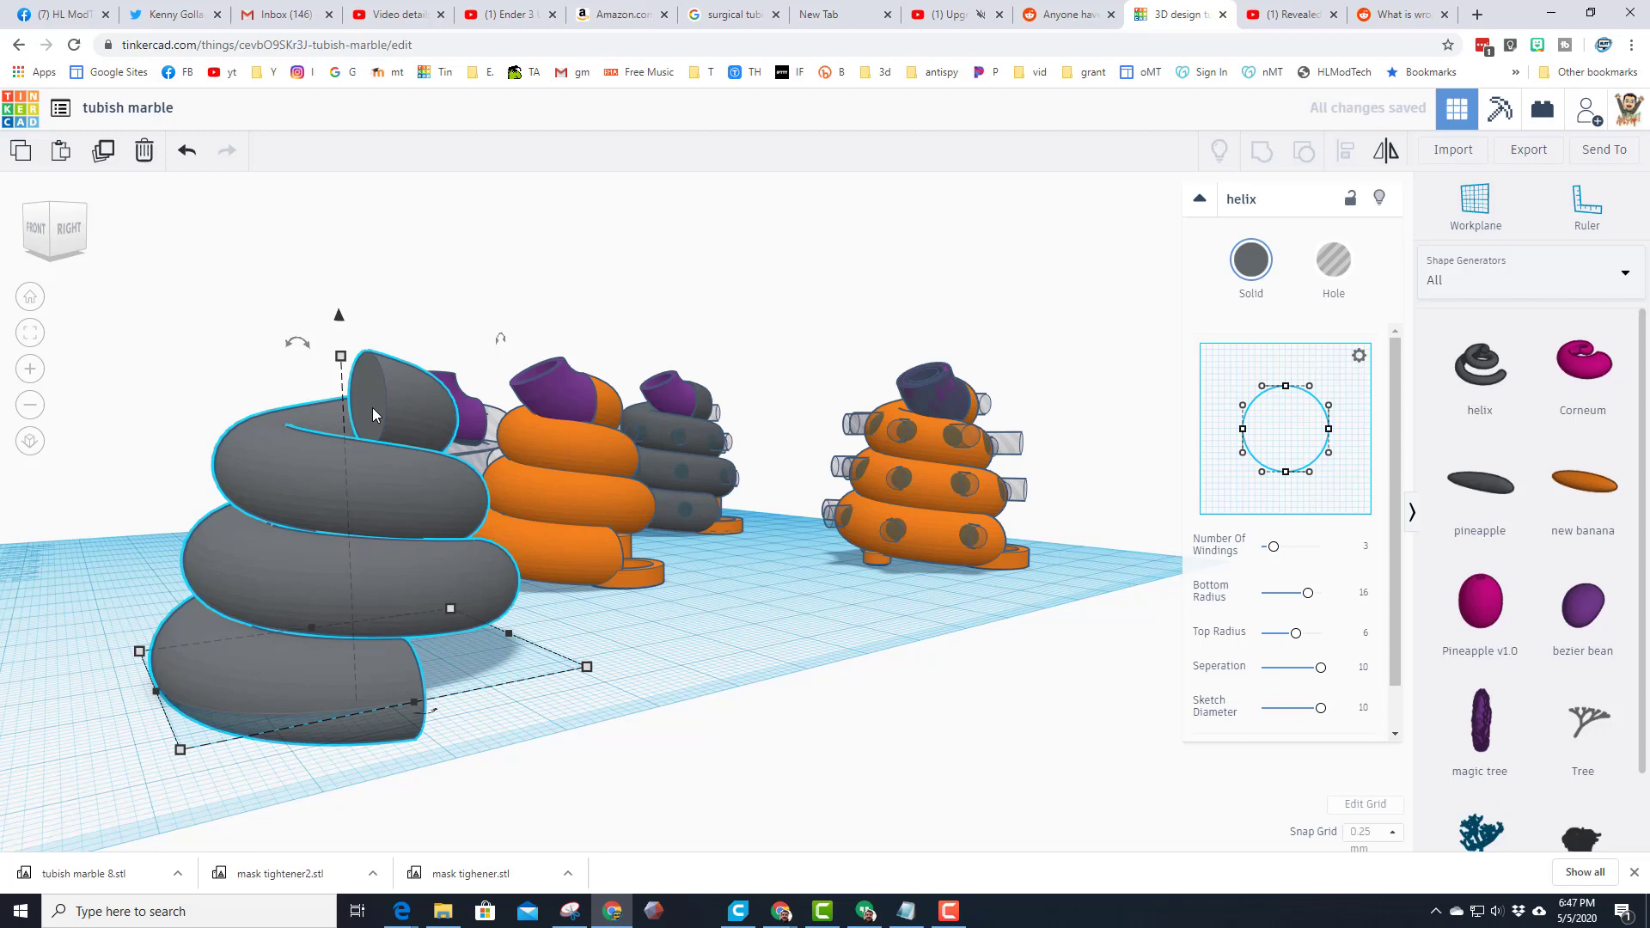
# Drop the helix onto the workplane and reselect it.
pyautogui.press('d')
pyautogui.moveTo(353, 540)
pyautogui.mouseDown(button='right')
pyautogui.moveTo(427, 526)
pyautogui.moveTo(342, 534)
pyautogui.mouseUp(button='right')
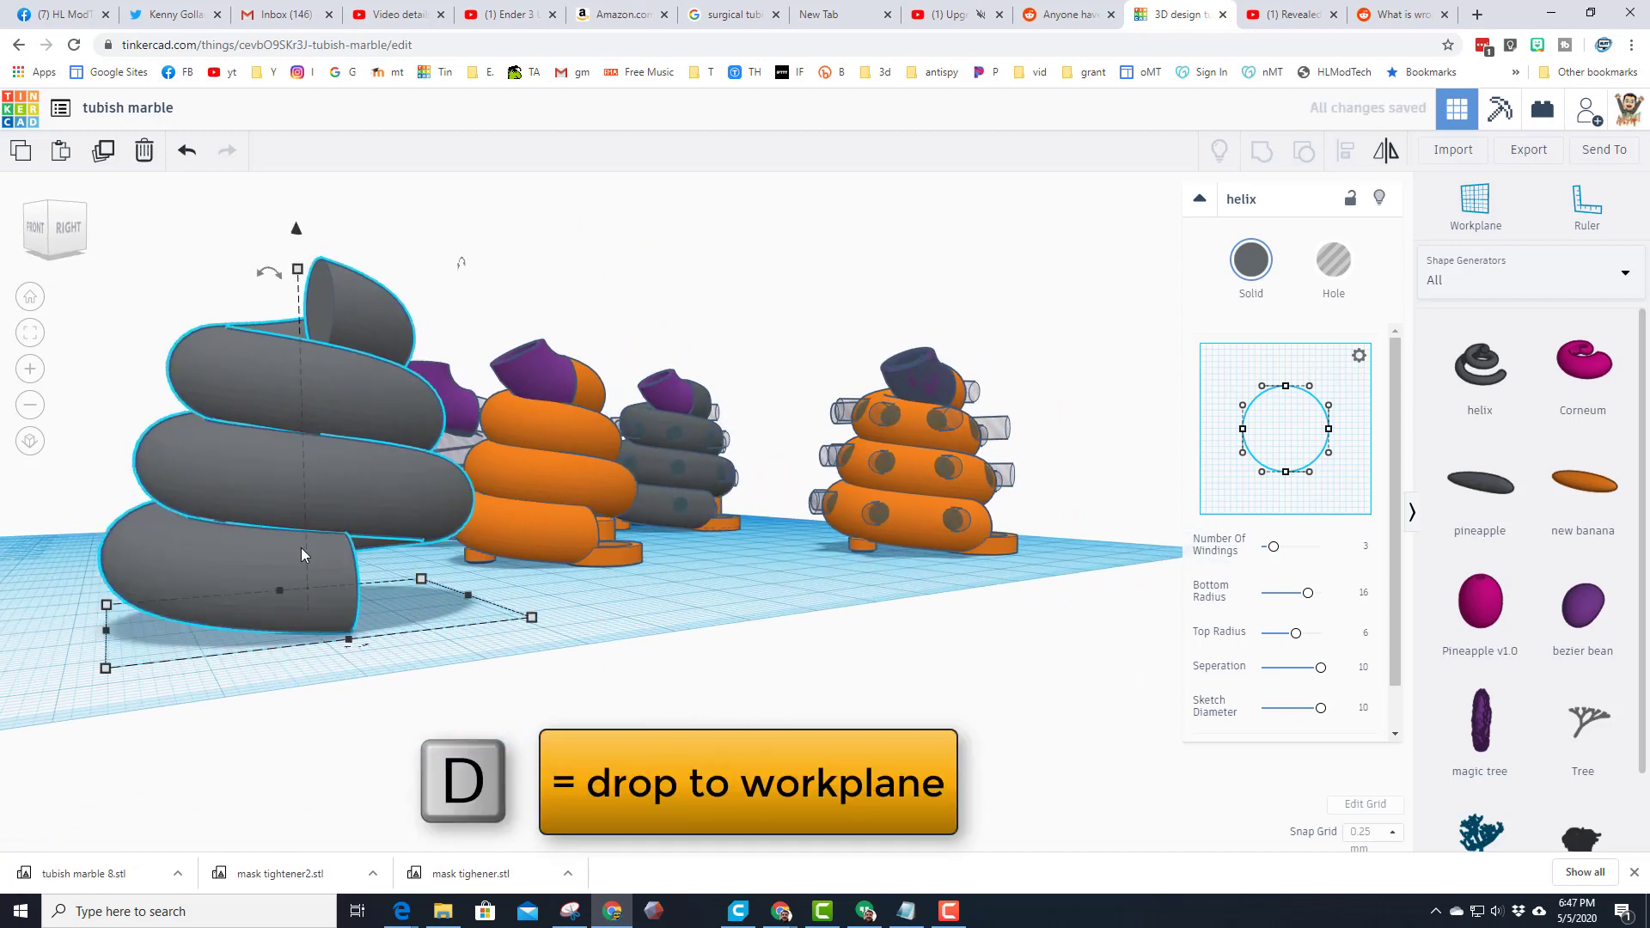
pyautogui.moveTo(430, 564); pyautogui.dragTo(425, 570, button='right')
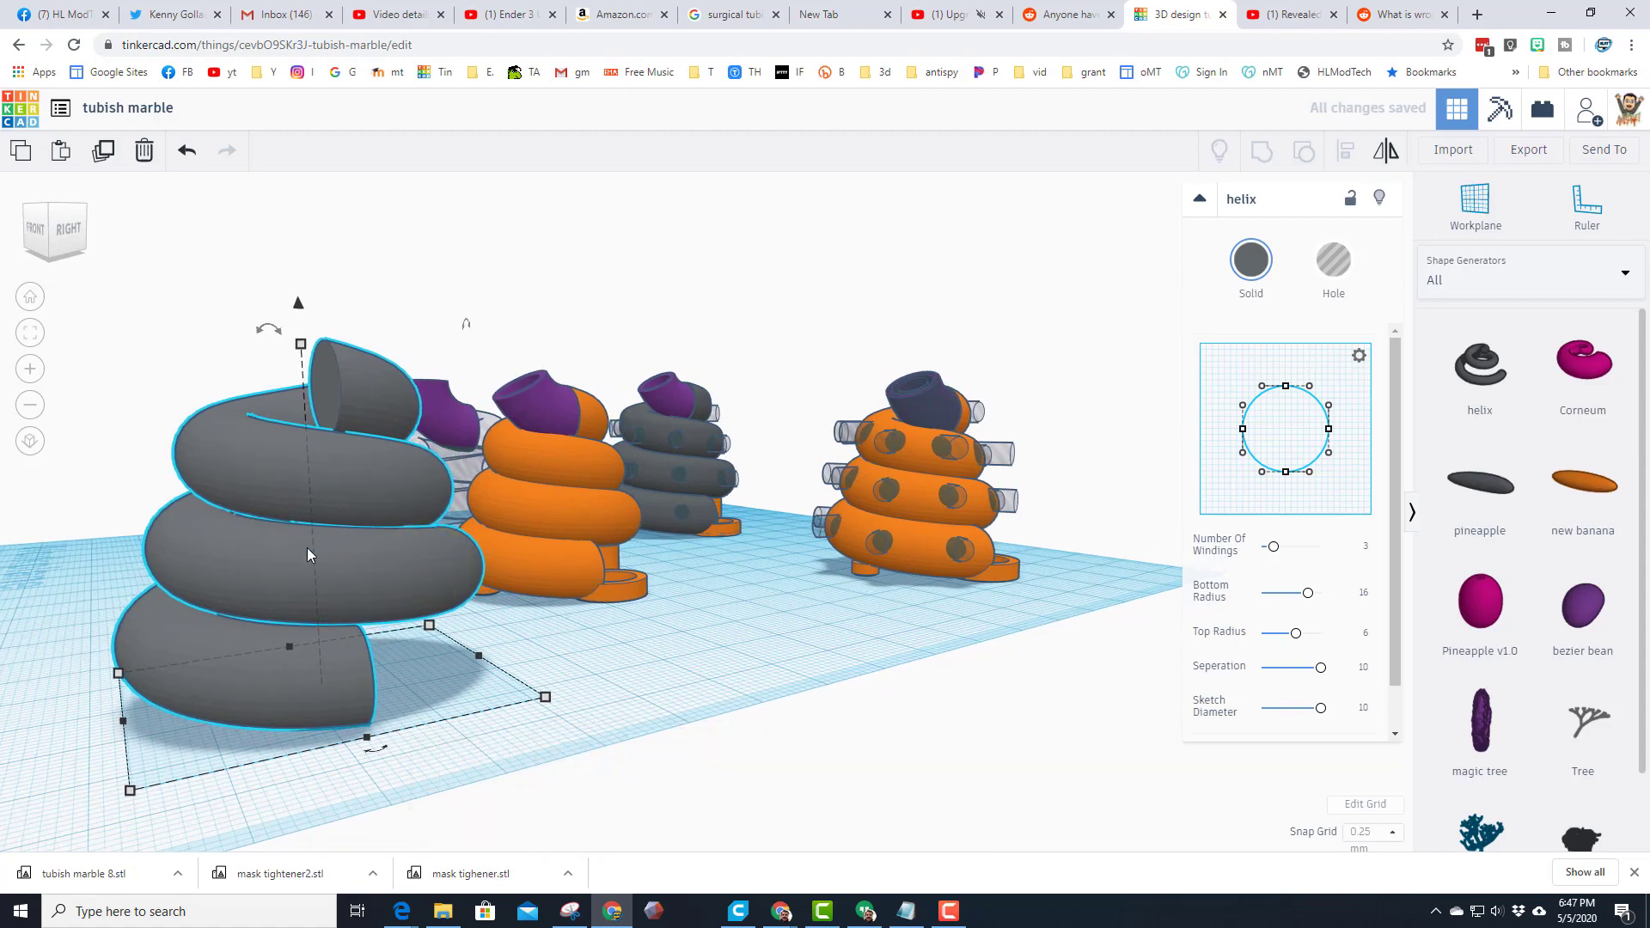
pyautogui.moveTo(307, 549); pyautogui.dragTo(709, 526, button='right')
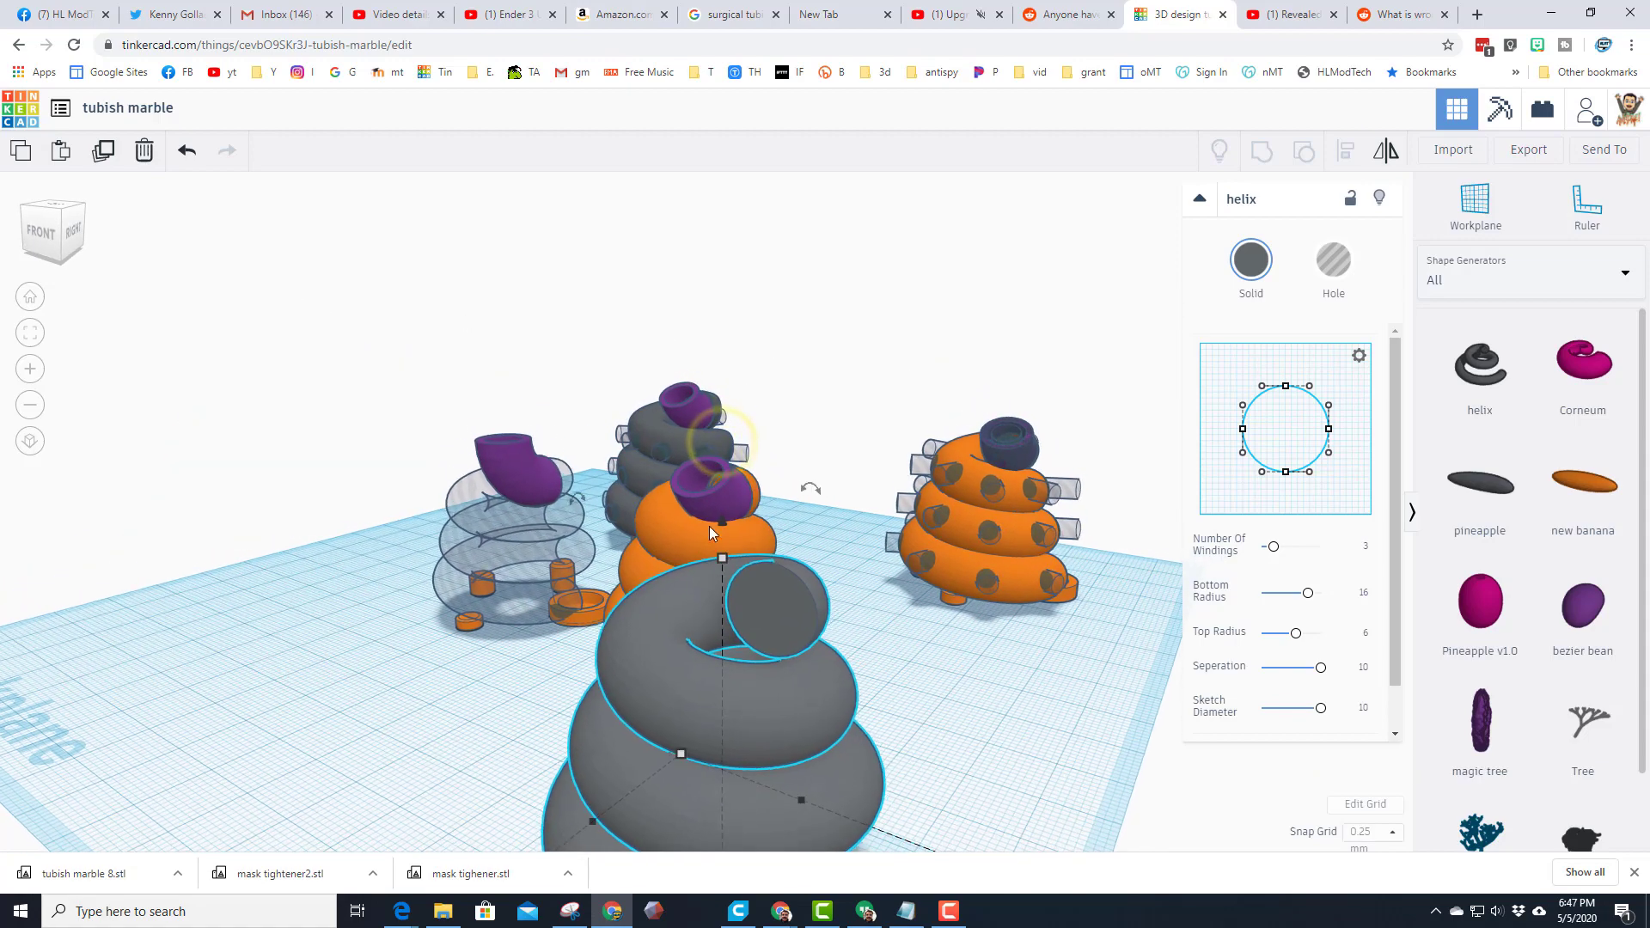
pyautogui.click(861, 571)
pyautogui.moveTo(832, 610); pyautogui.dragTo(670, 520, button='right')
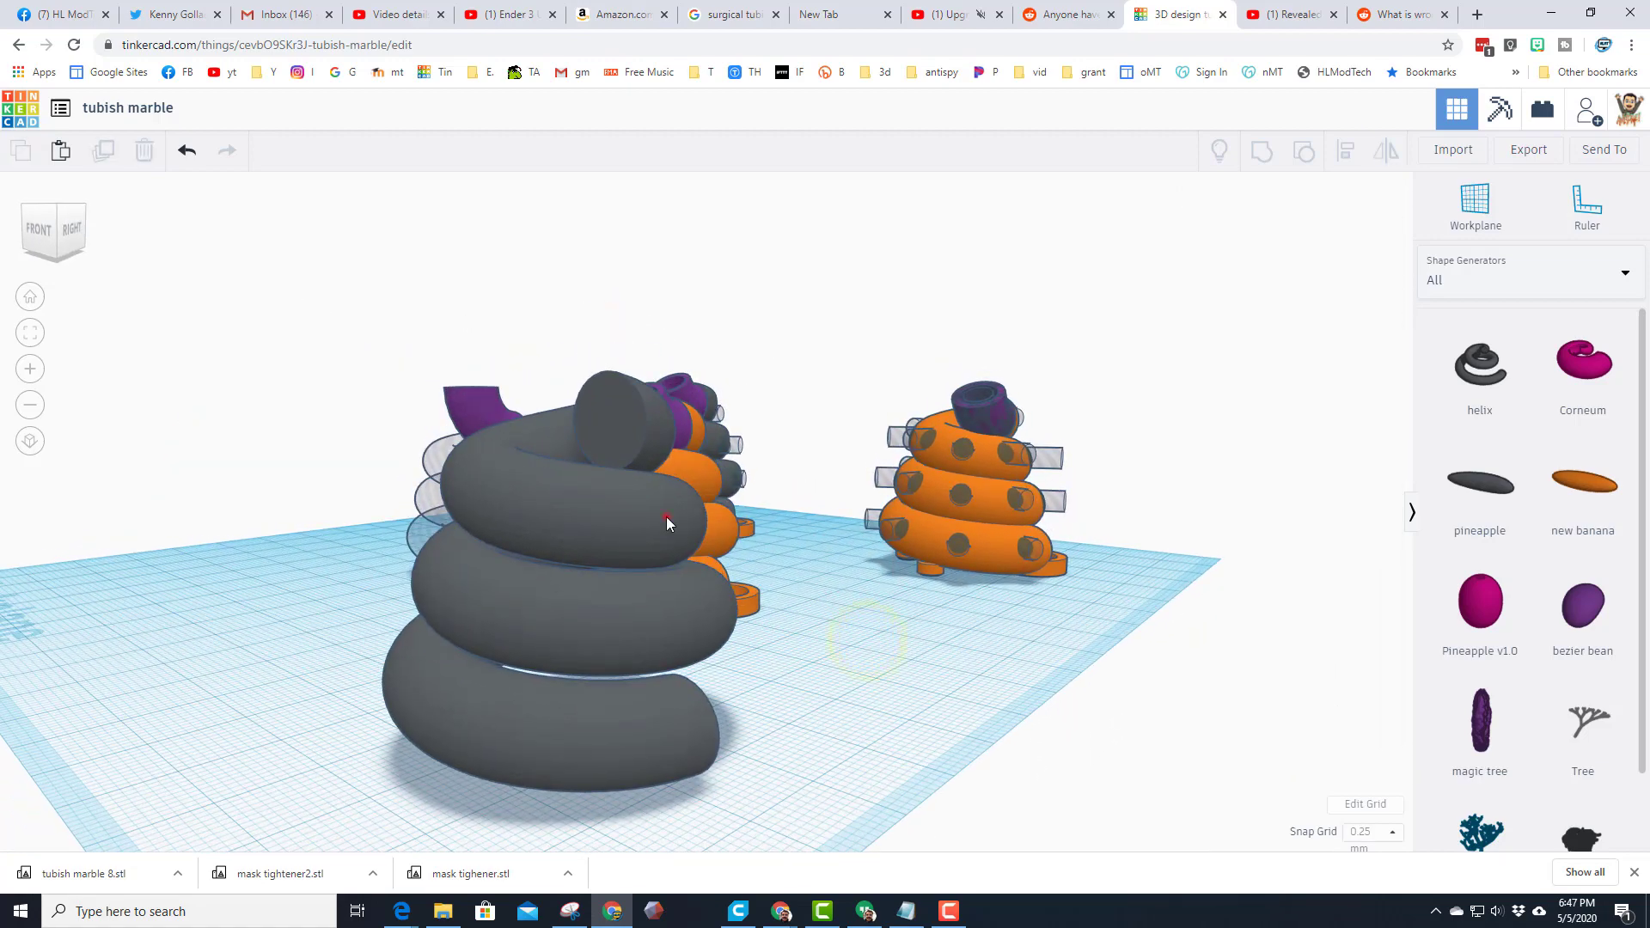
pyautogui.click(667, 516)
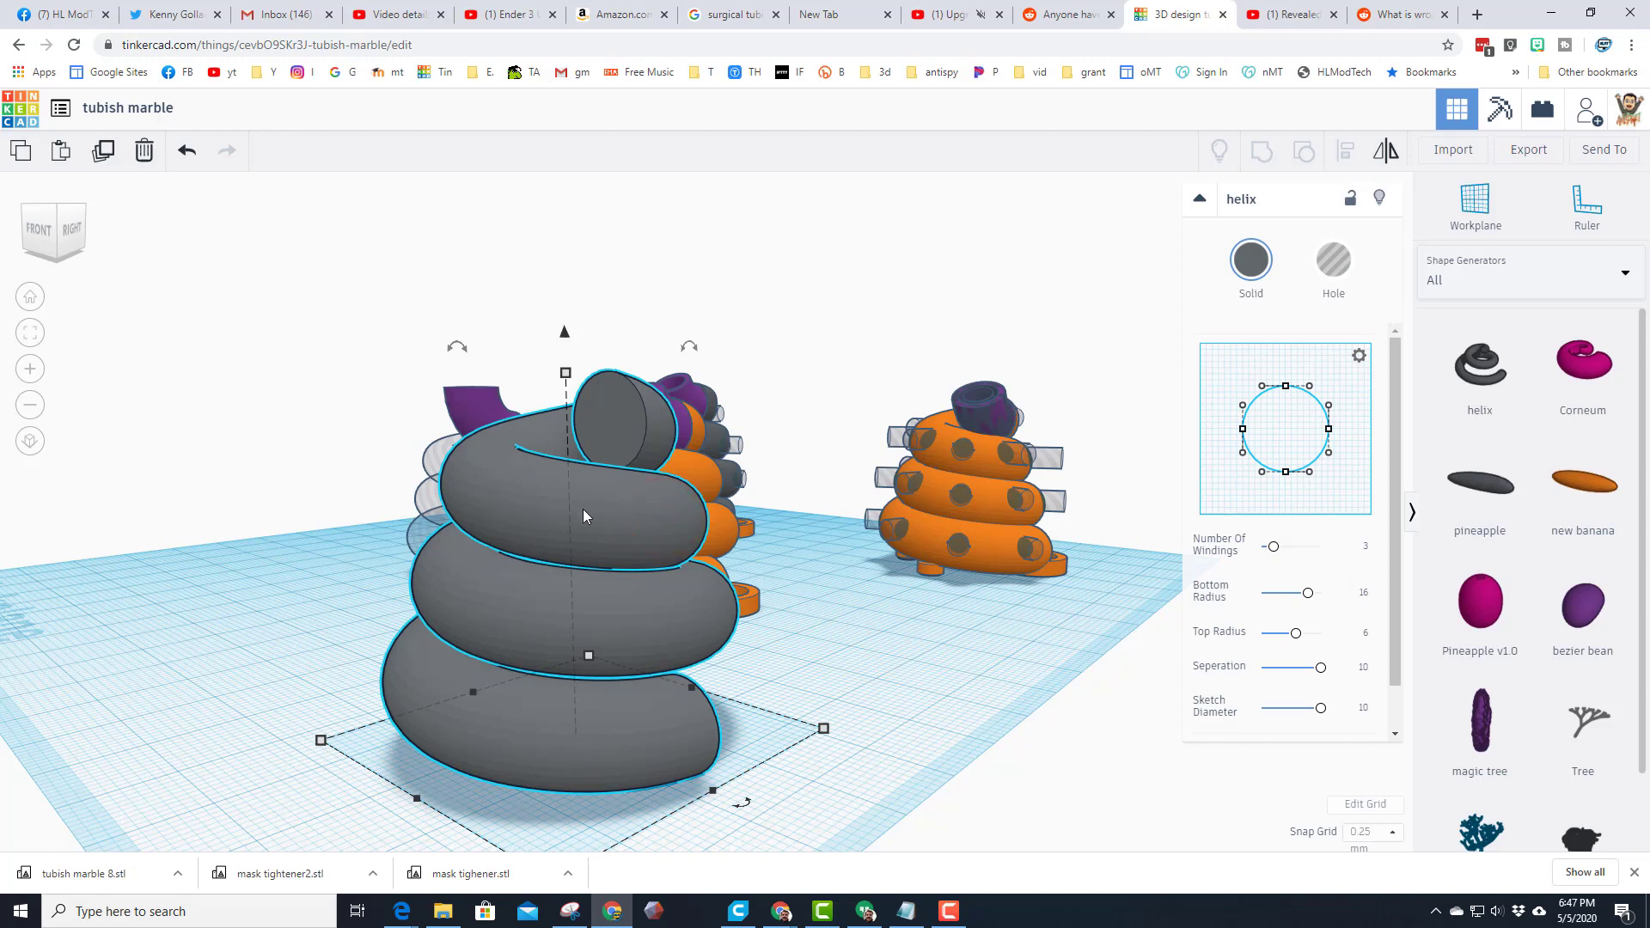
# Duplicate the helix, shift the copy aside and set its sketch diameter to 8.5.
pyautogui.hotkey('ctrl', 'd')
pyautogui.click(766, 564)
pyautogui.click(627, 498)
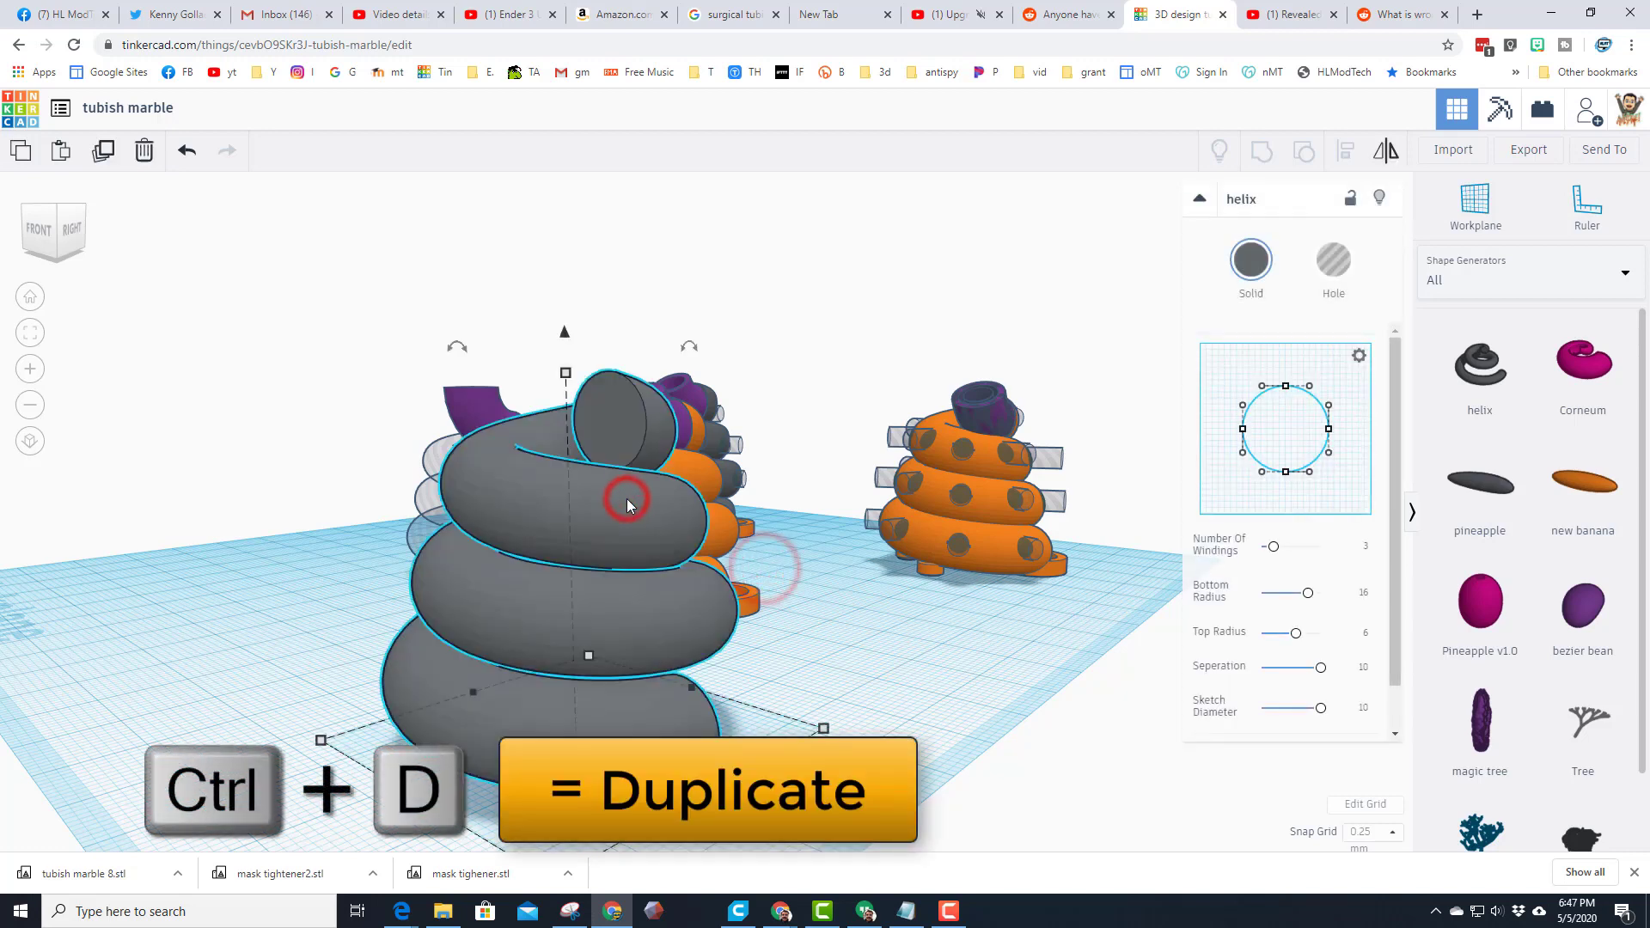
pyautogui.moveTo(628, 534); pyautogui.dragTo(736, 538)
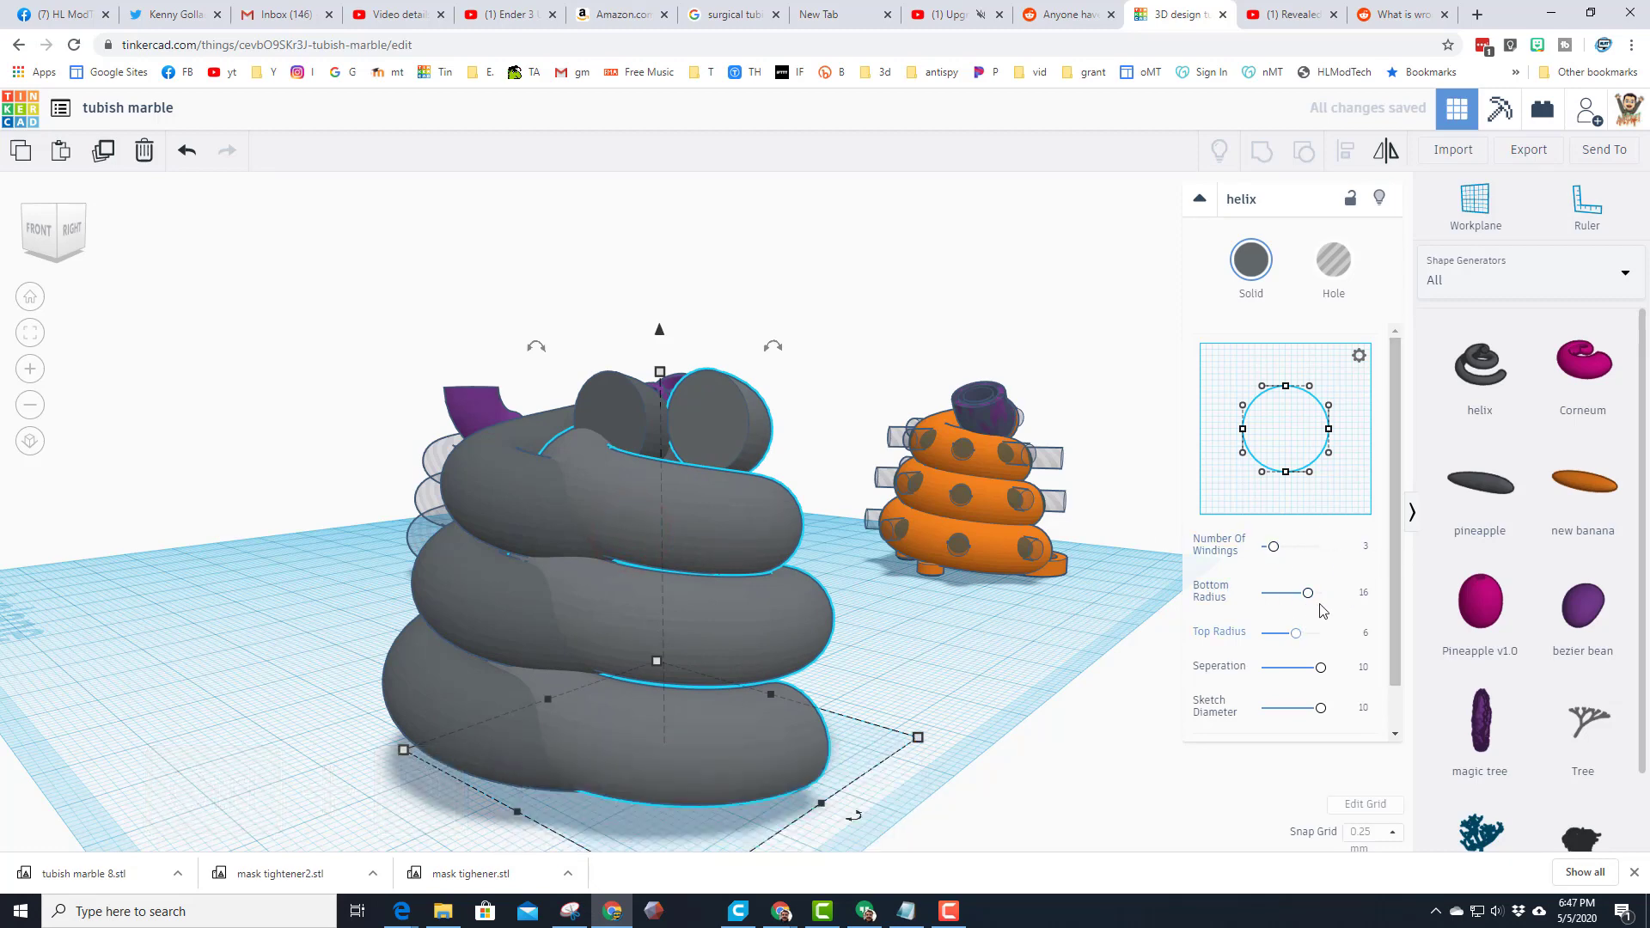
pyautogui.moveTo(1322, 707); pyautogui.dragTo(1307, 708)
pyautogui.click(1367, 705)
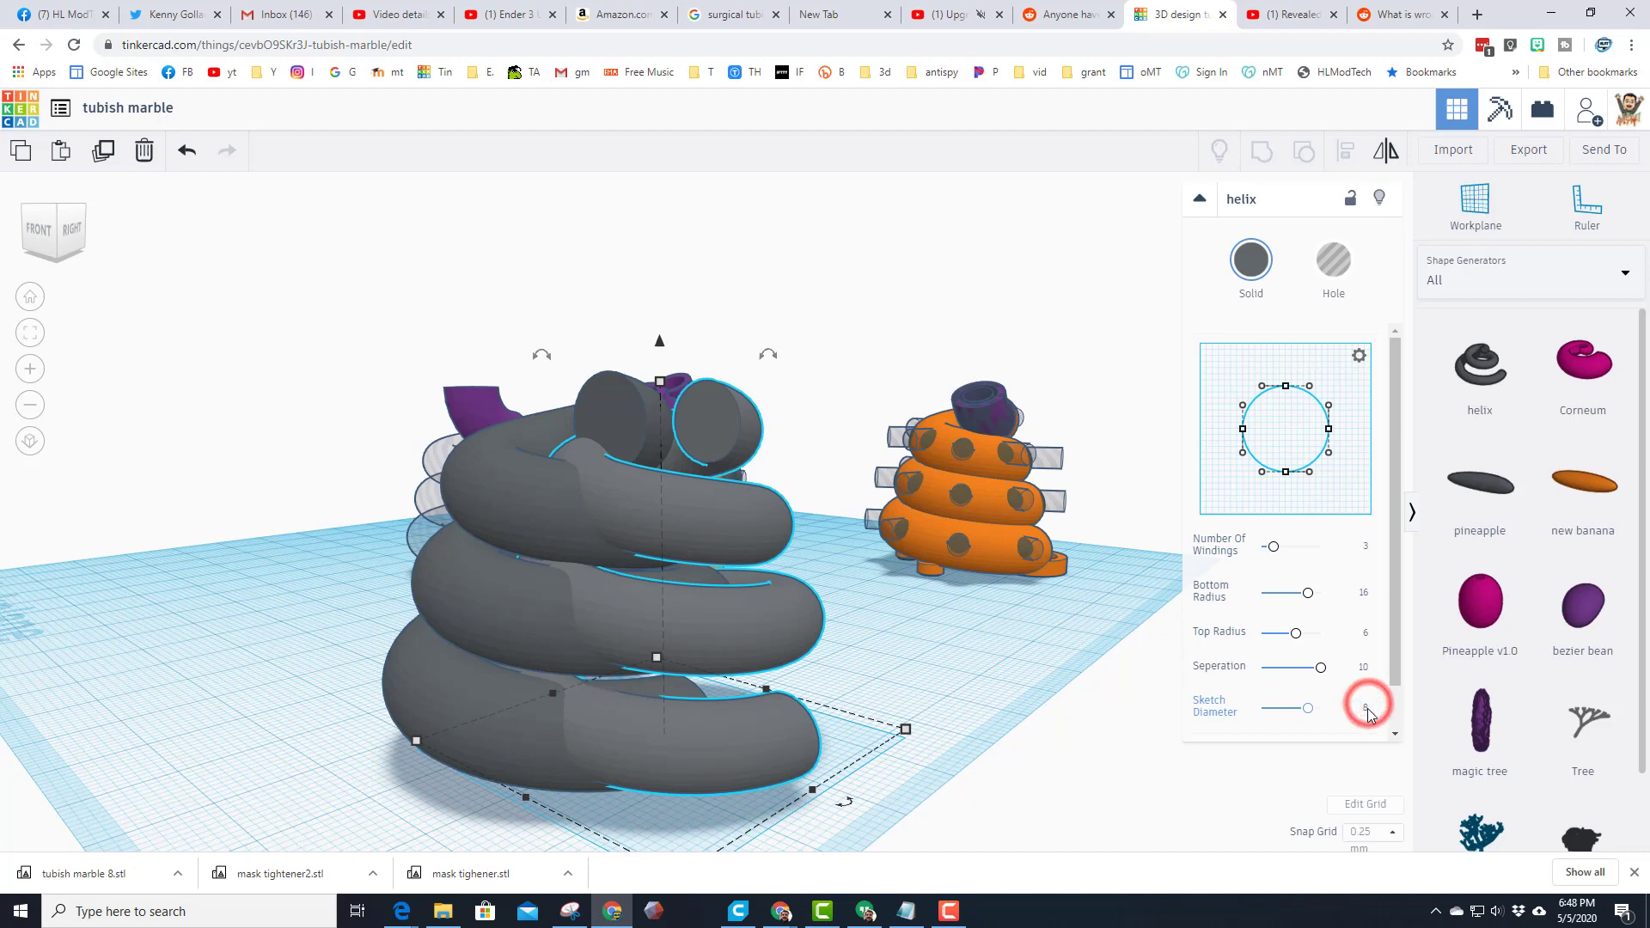
pyautogui.click(1366, 709)
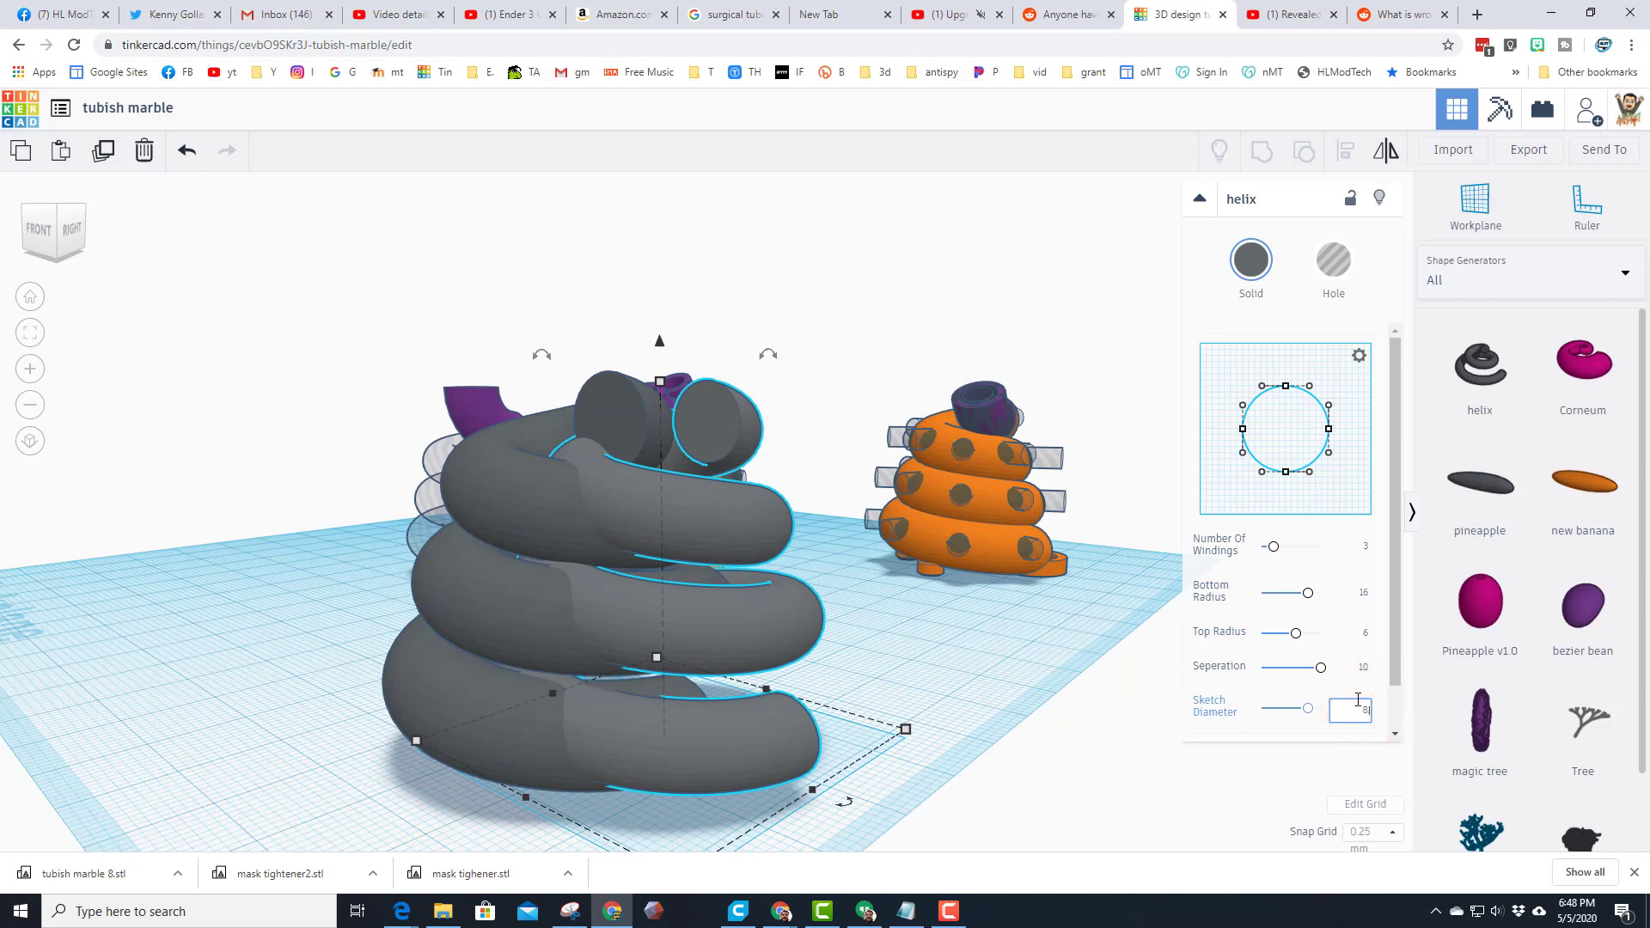
pyautogui.press('Return')
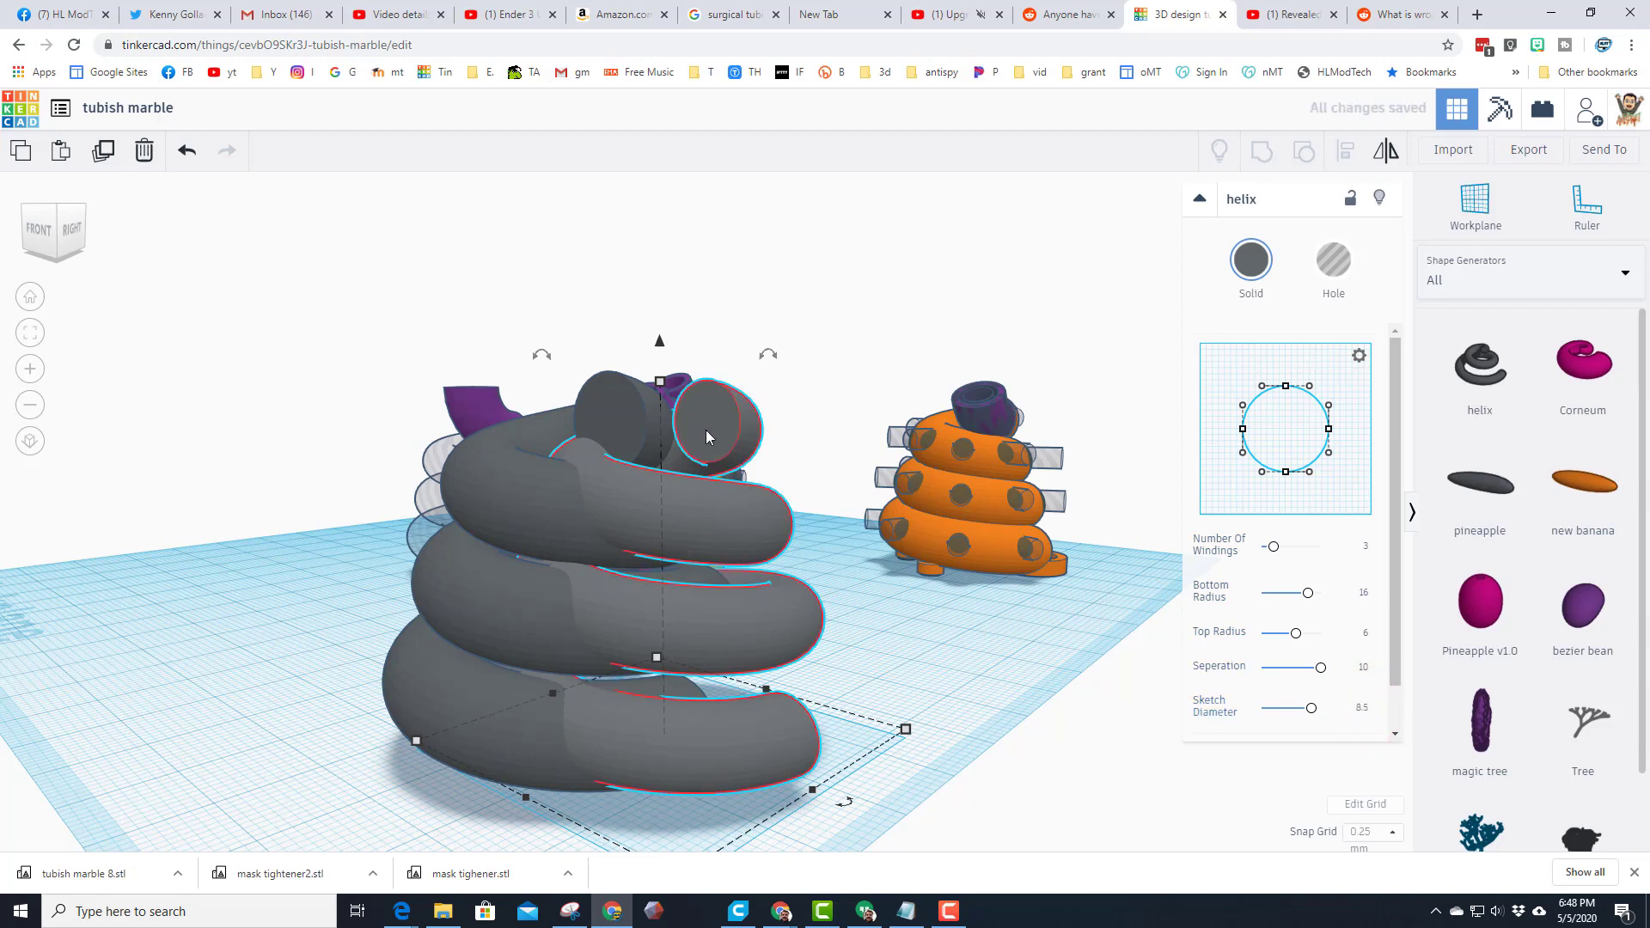
# Turn the 8.5 duplicate helix into a hole.
pyautogui.moveTo(668, 679); pyautogui.dragTo(840, 727, button='right')
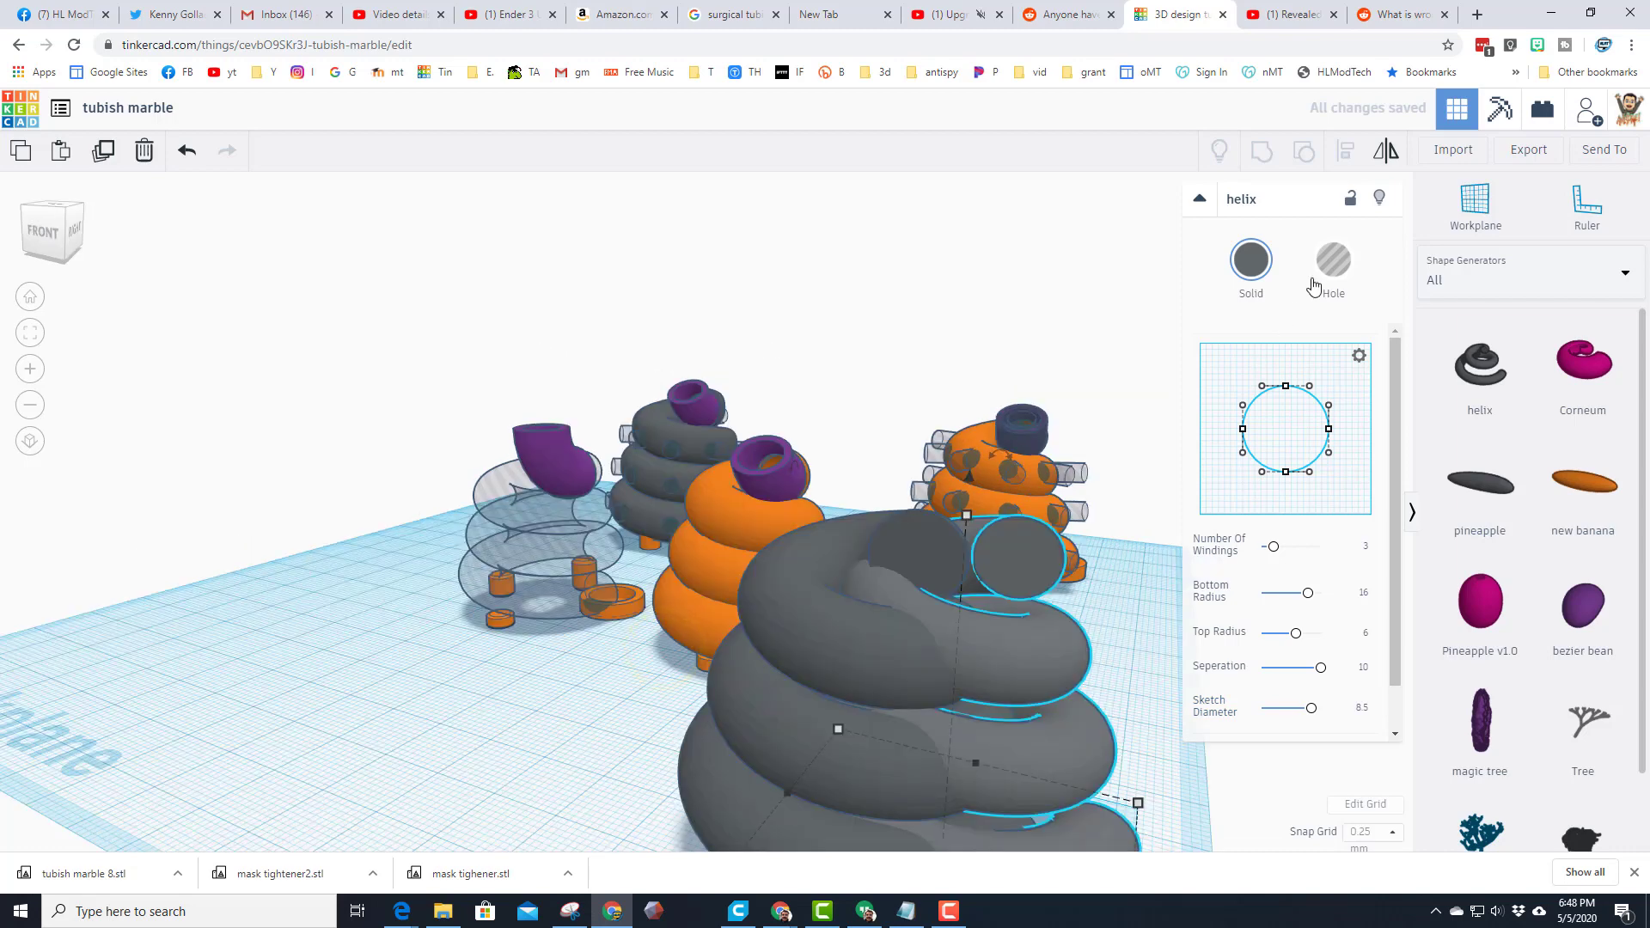
pyautogui.click(1318, 272)
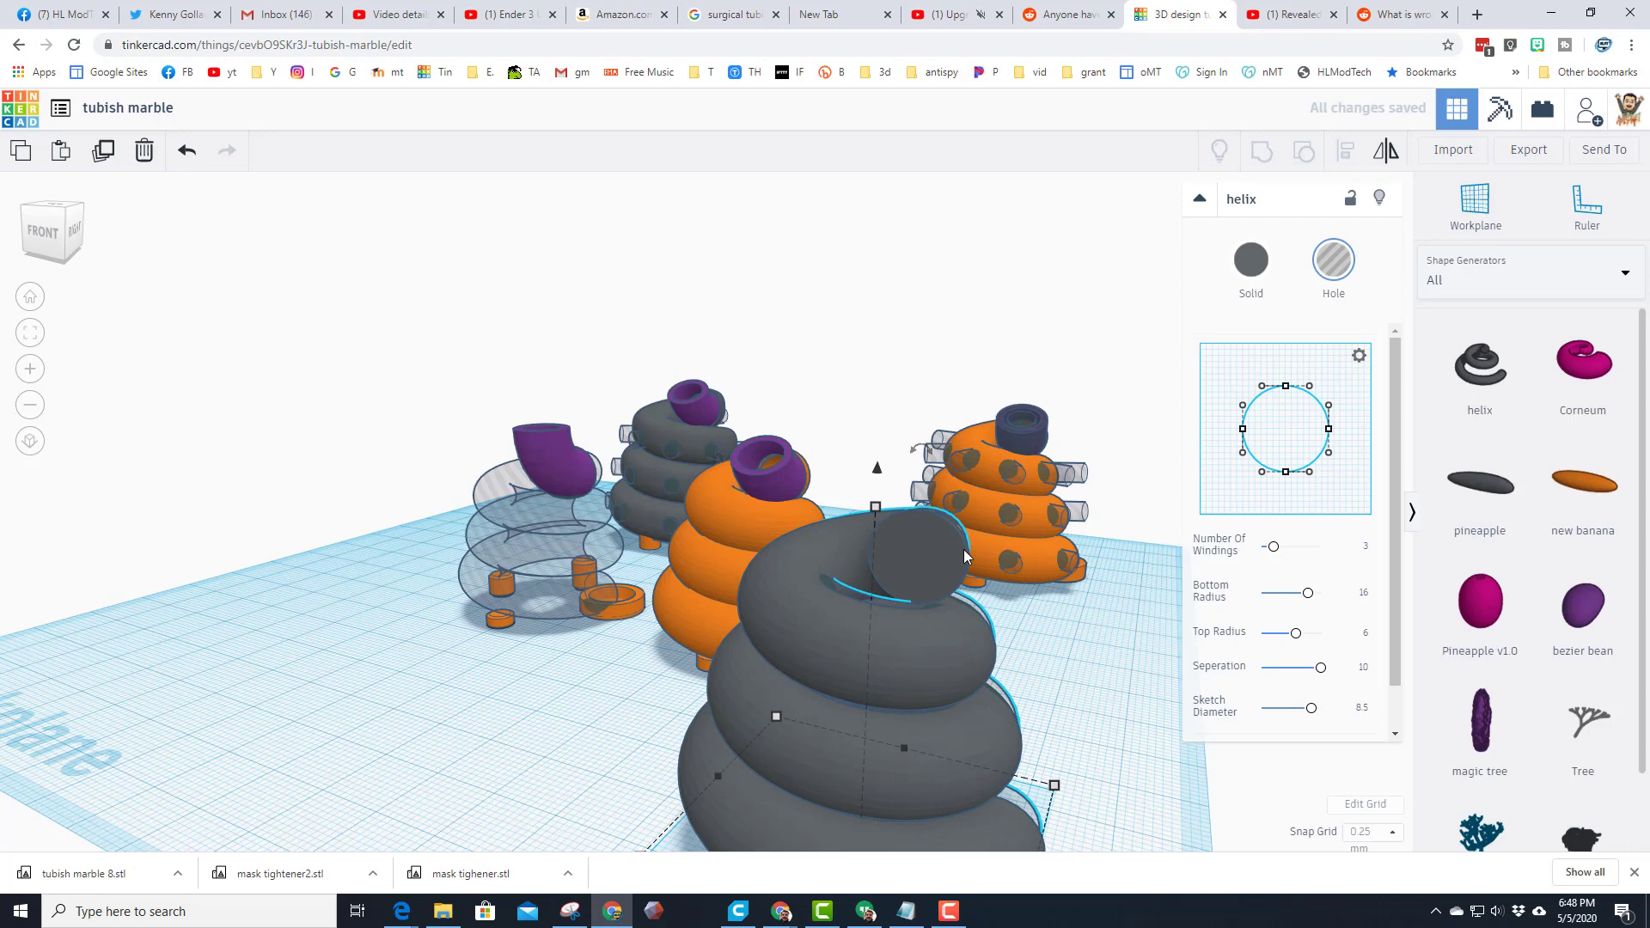
pyautogui.moveTo(963, 549); pyautogui.dragTo(740, 583, button='middle')
# Align the grey helix and the hole helix so they share the same centre.
pyautogui.keyDown('shift'); pyautogui.click(740, 583); pyautogui.keyUp('shift')
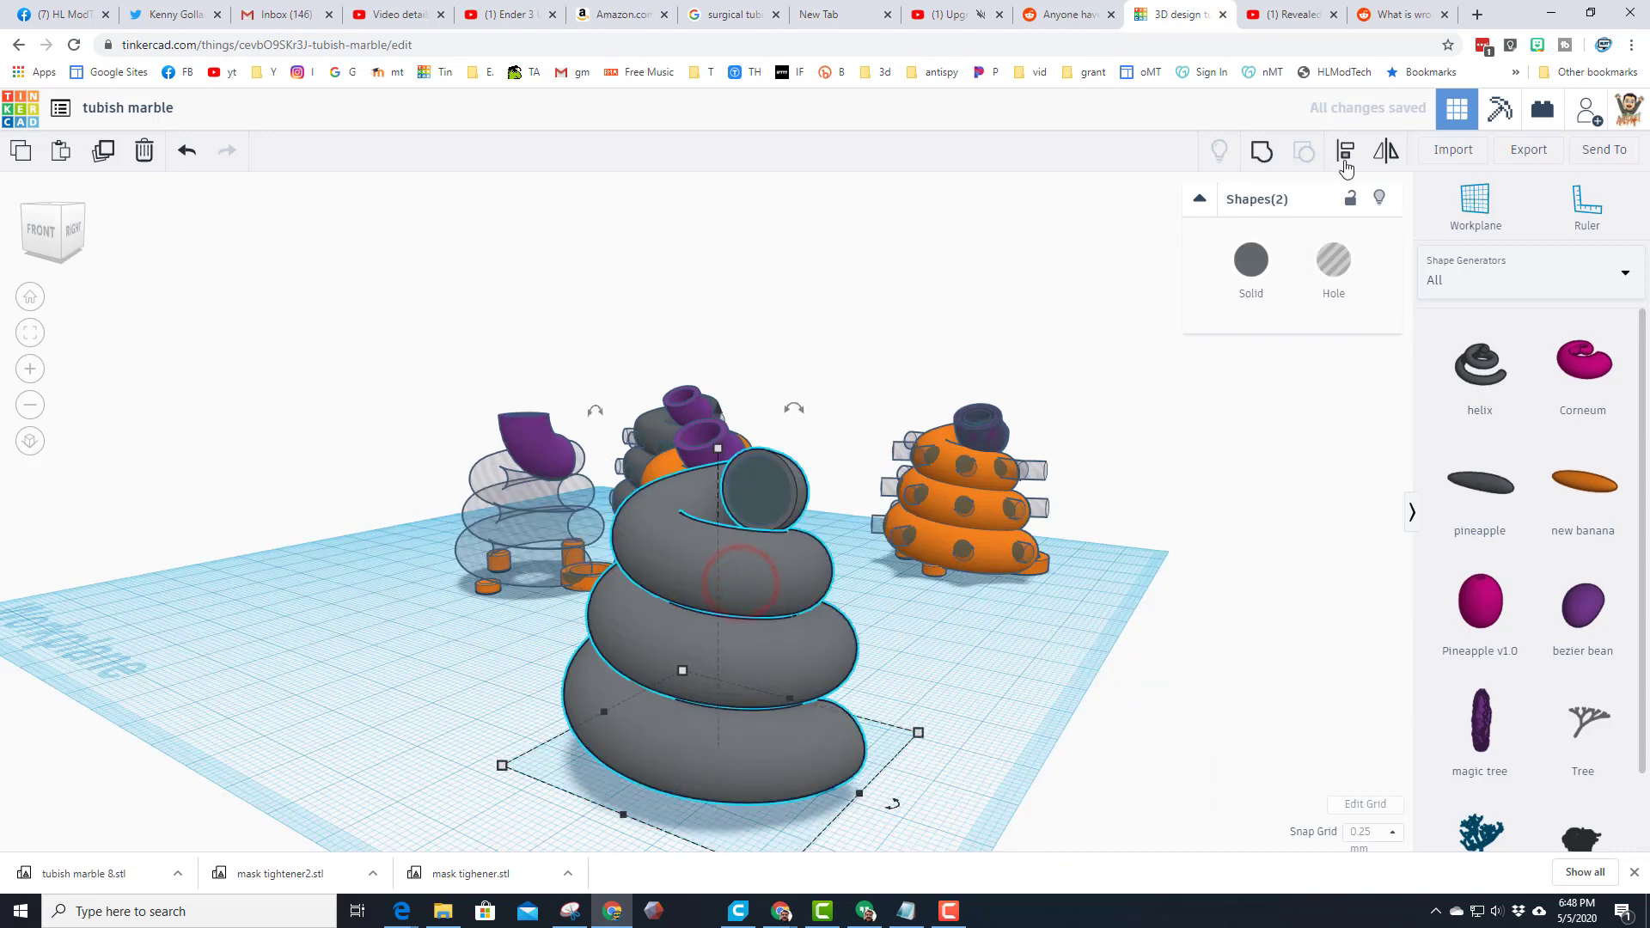
pyautogui.click(1345, 153)
pyautogui.click(597, 832)
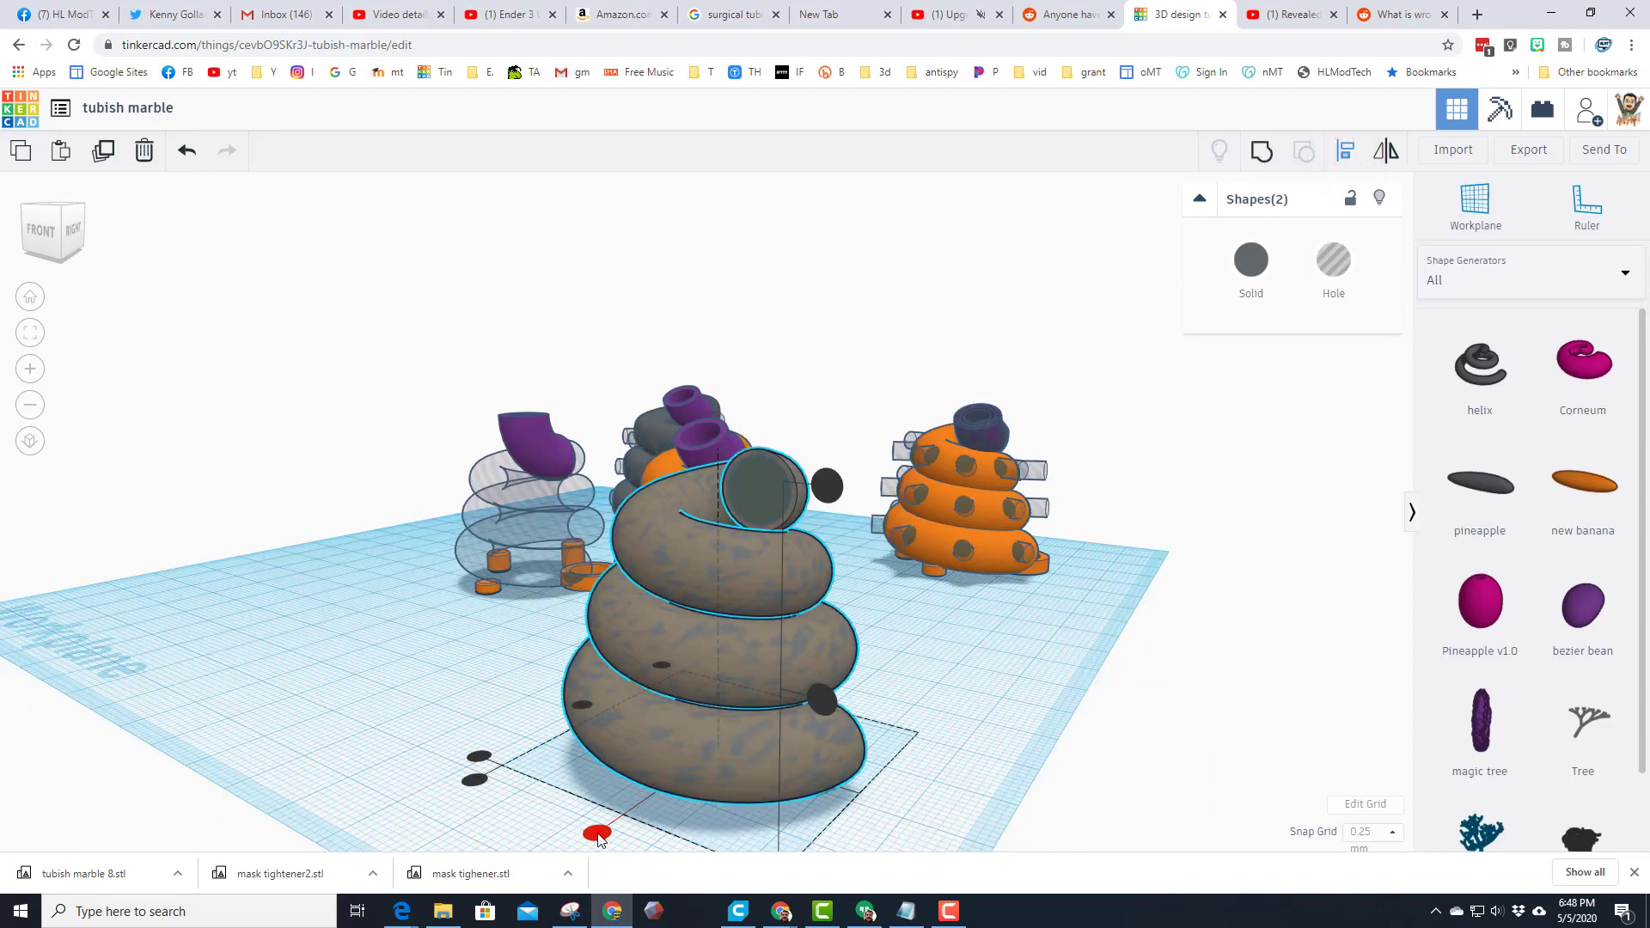
pyautogui.click(579, 707)
# Group the grey helix and hole helix into one hollow tube and frame it.
pyautogui.click(893, 582)
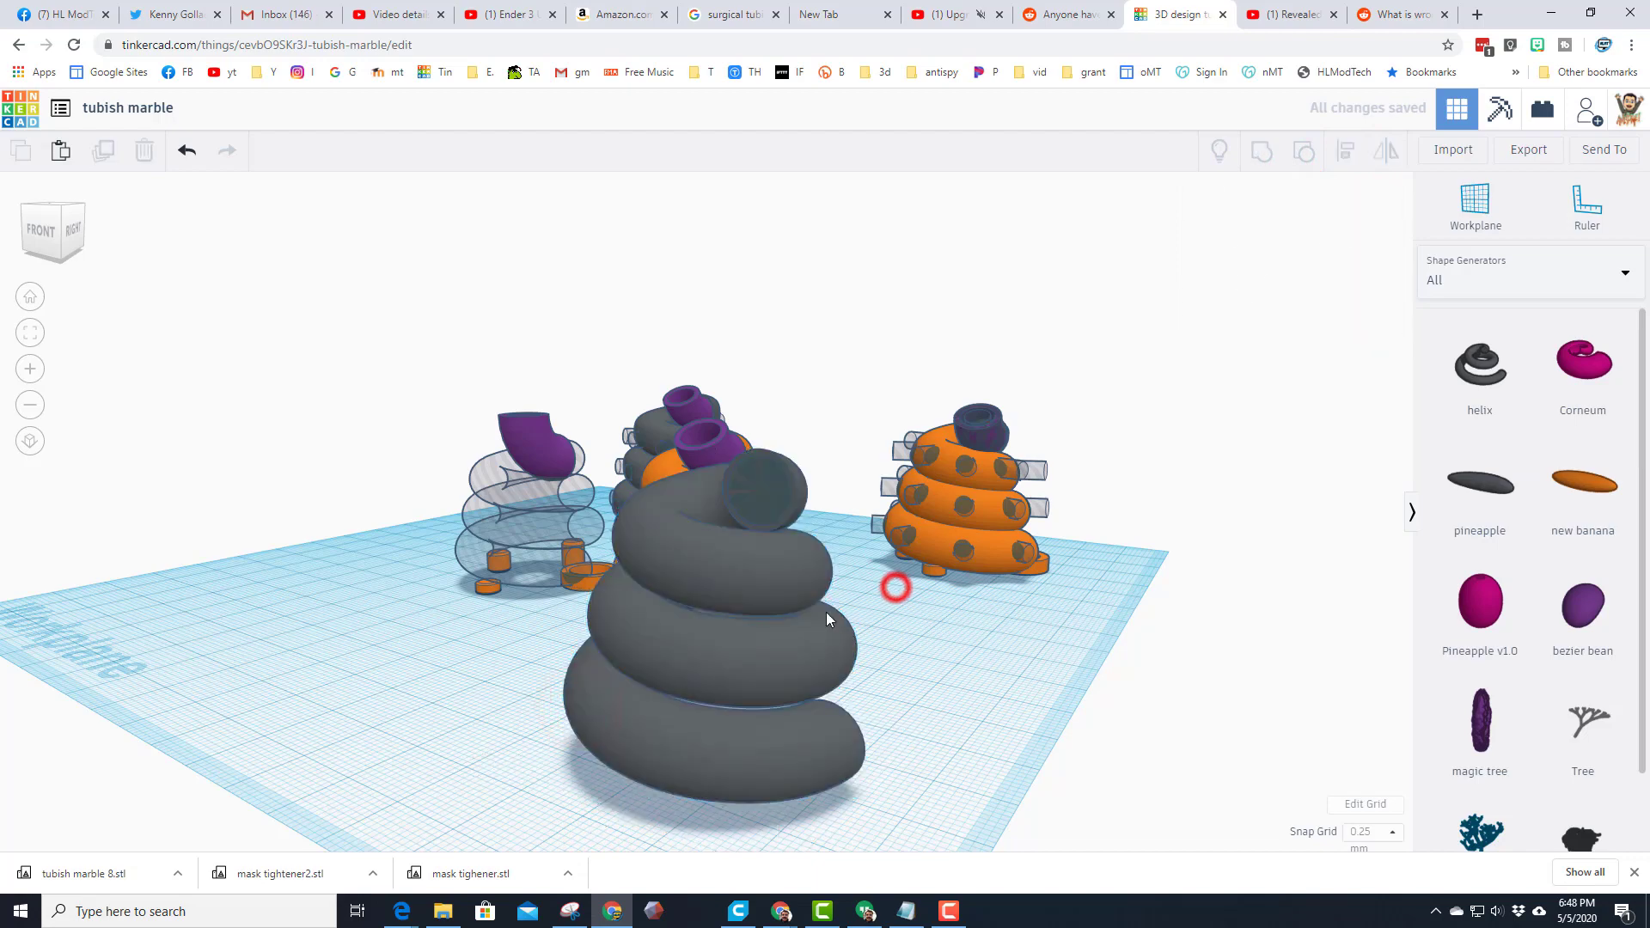
pyautogui.scroll(5, 798, 559)
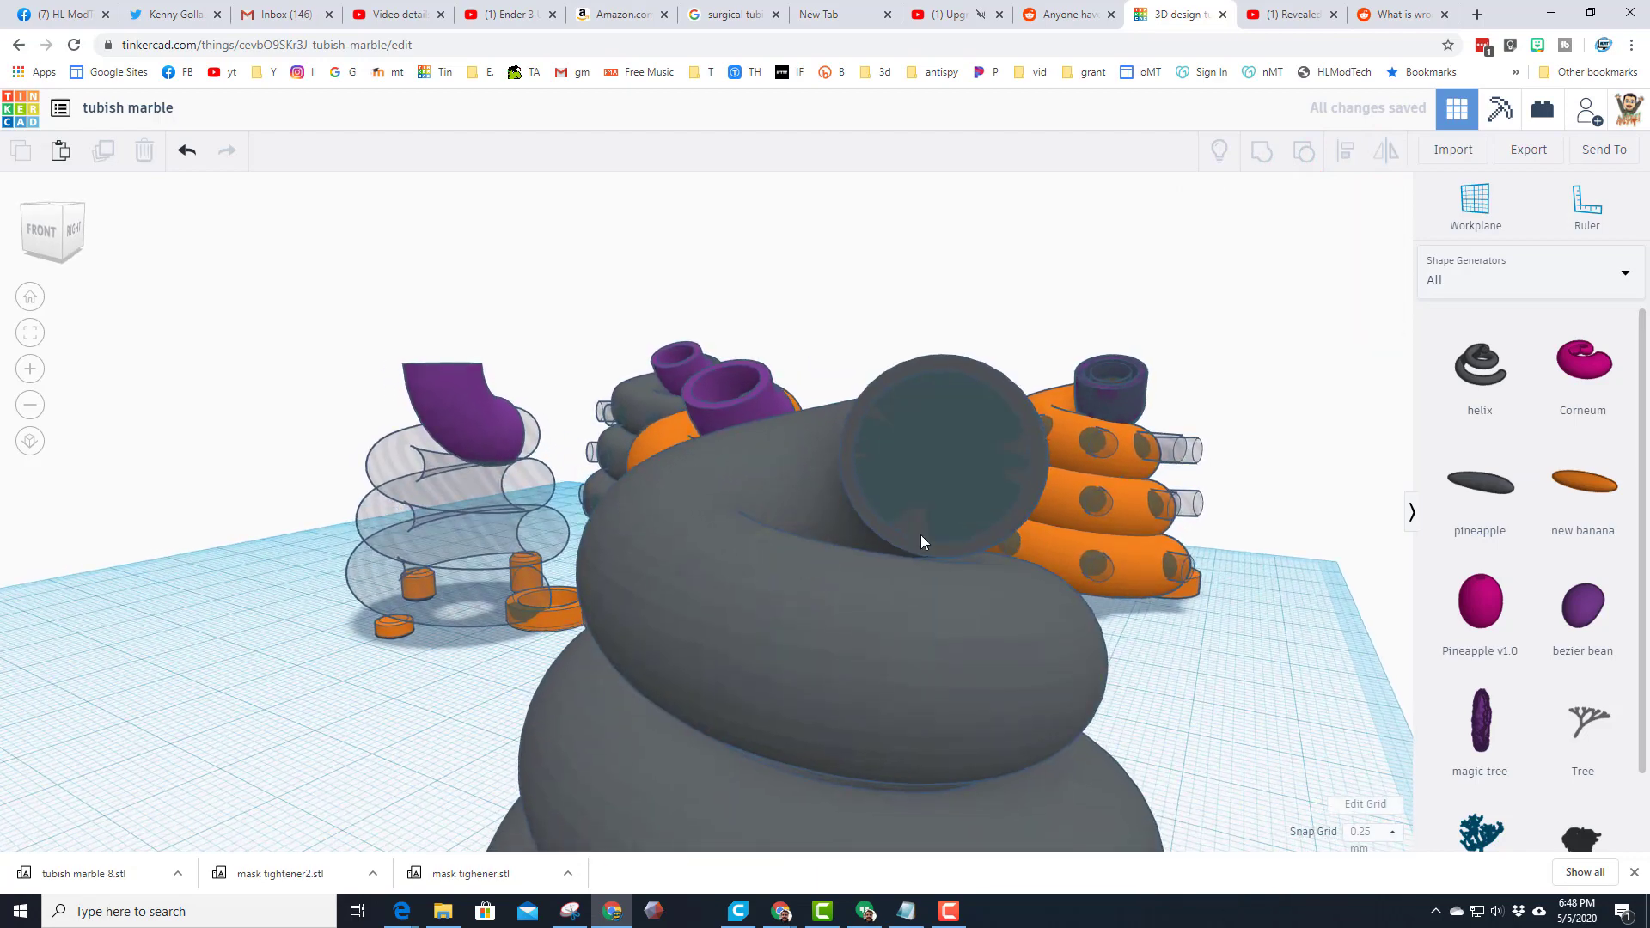
pyautogui.scroll(-8, 920, 534)
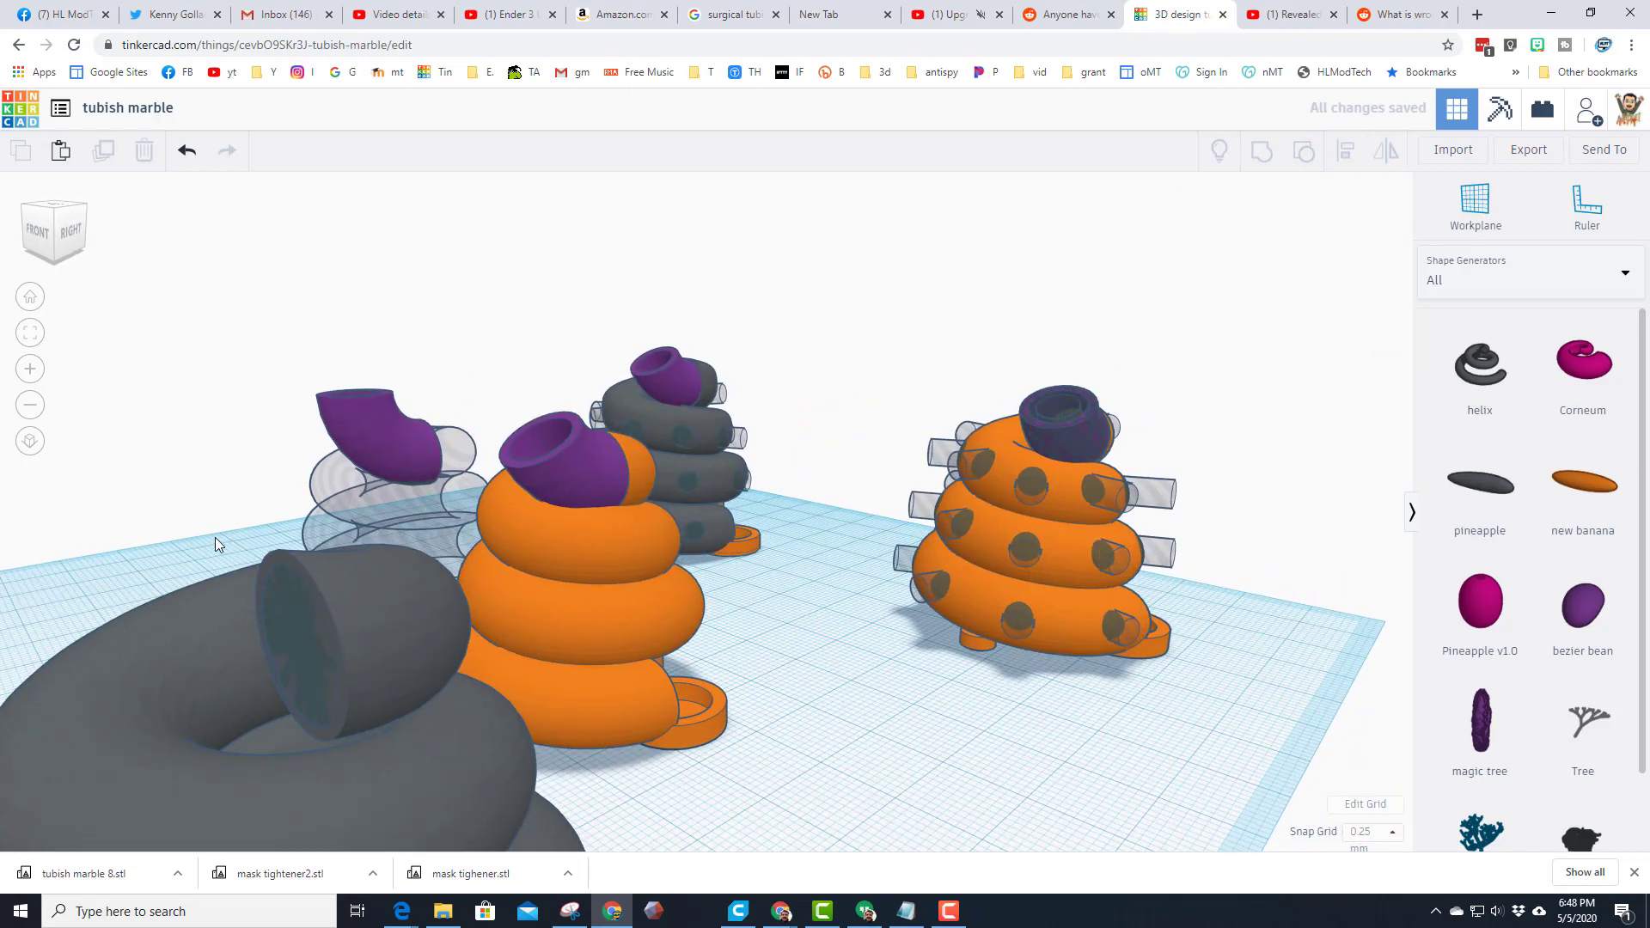
pyautogui.click(266, 594)
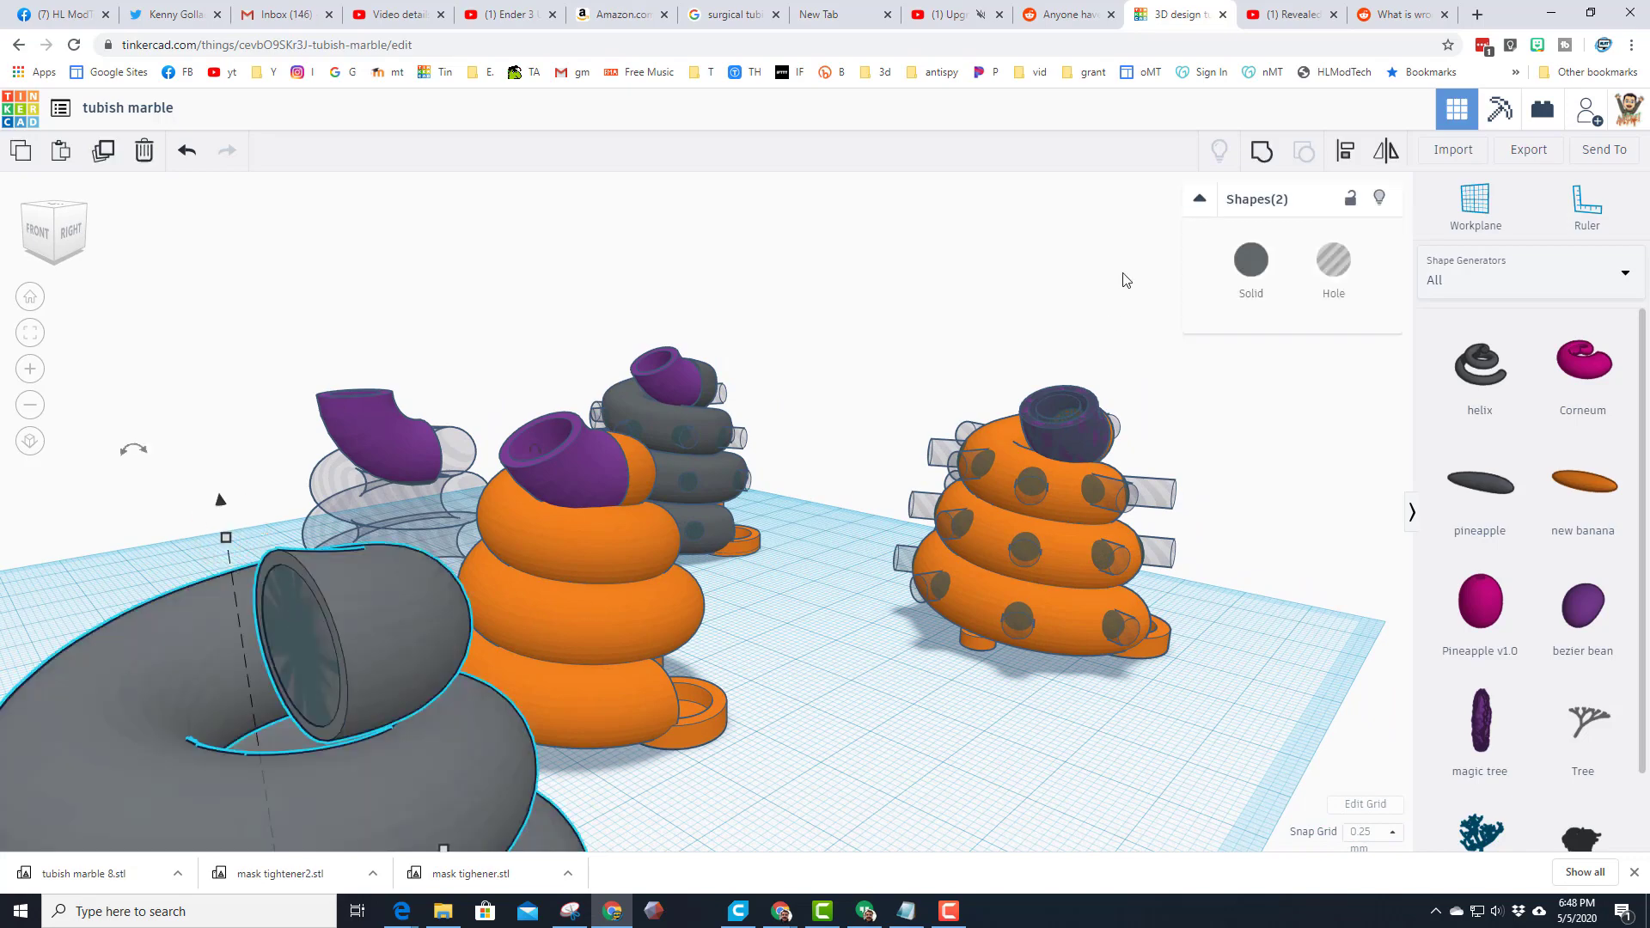
pyautogui.click(1264, 160)
pyautogui.moveTo(335, 667); pyautogui.dragTo(711, 593, button='right')
pyautogui.moveTo(933, 494); pyautogui.dragTo(888, 521, button='right')
pyautogui.moveTo(913, 669); pyautogui.dragTo(863, 634, button='right')
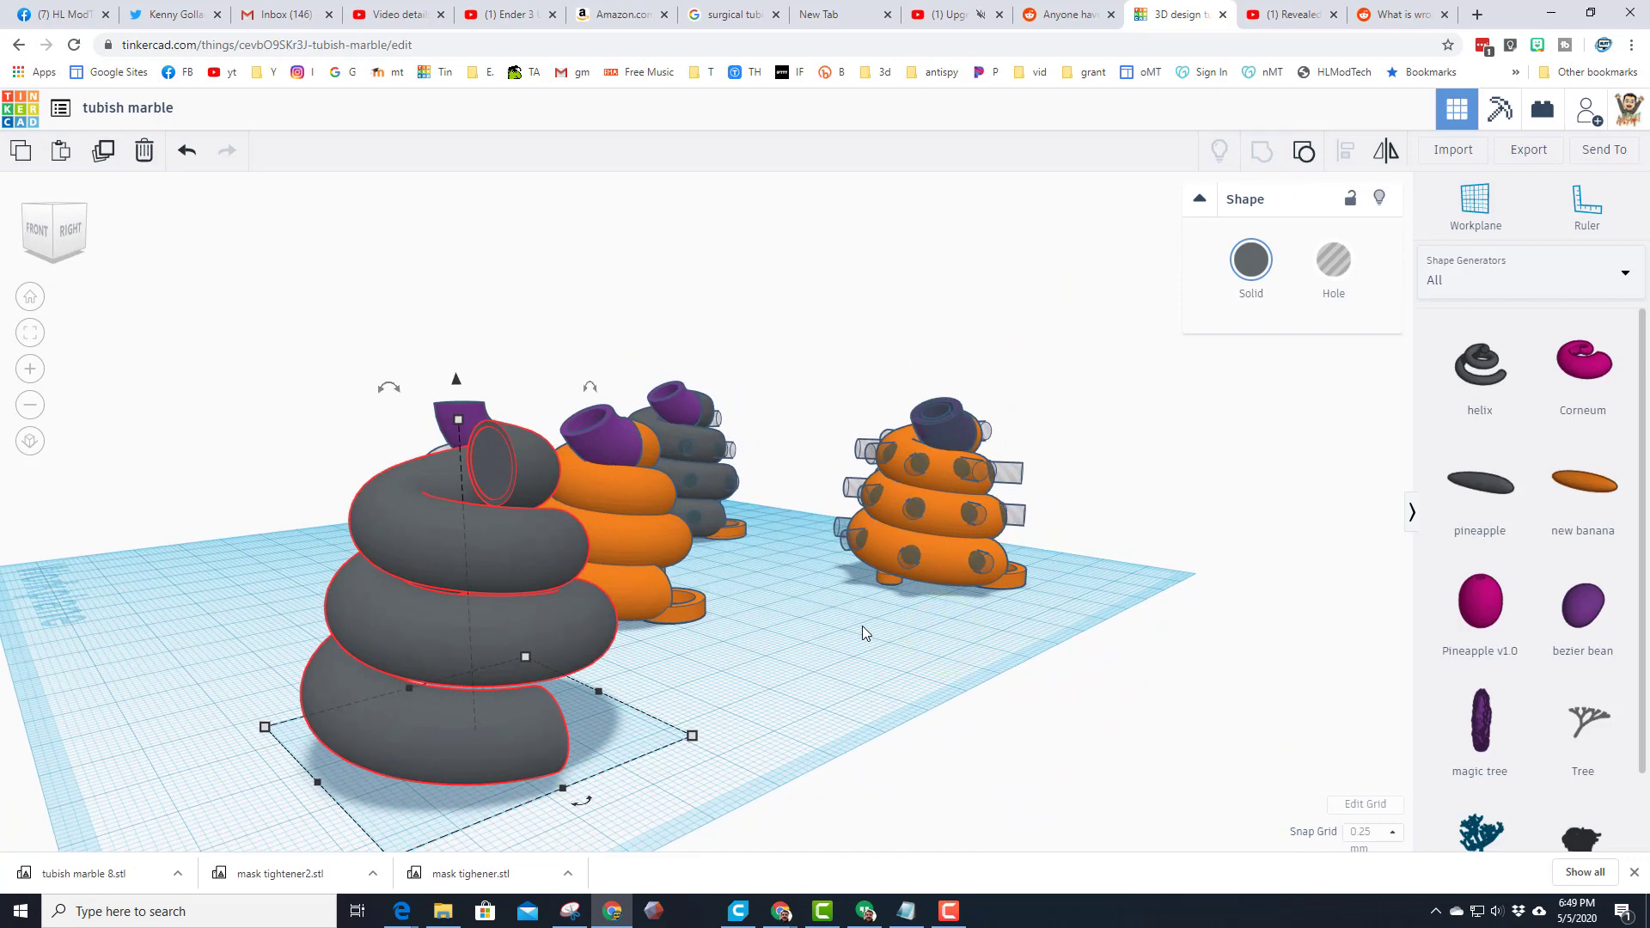
pyautogui.press('f')
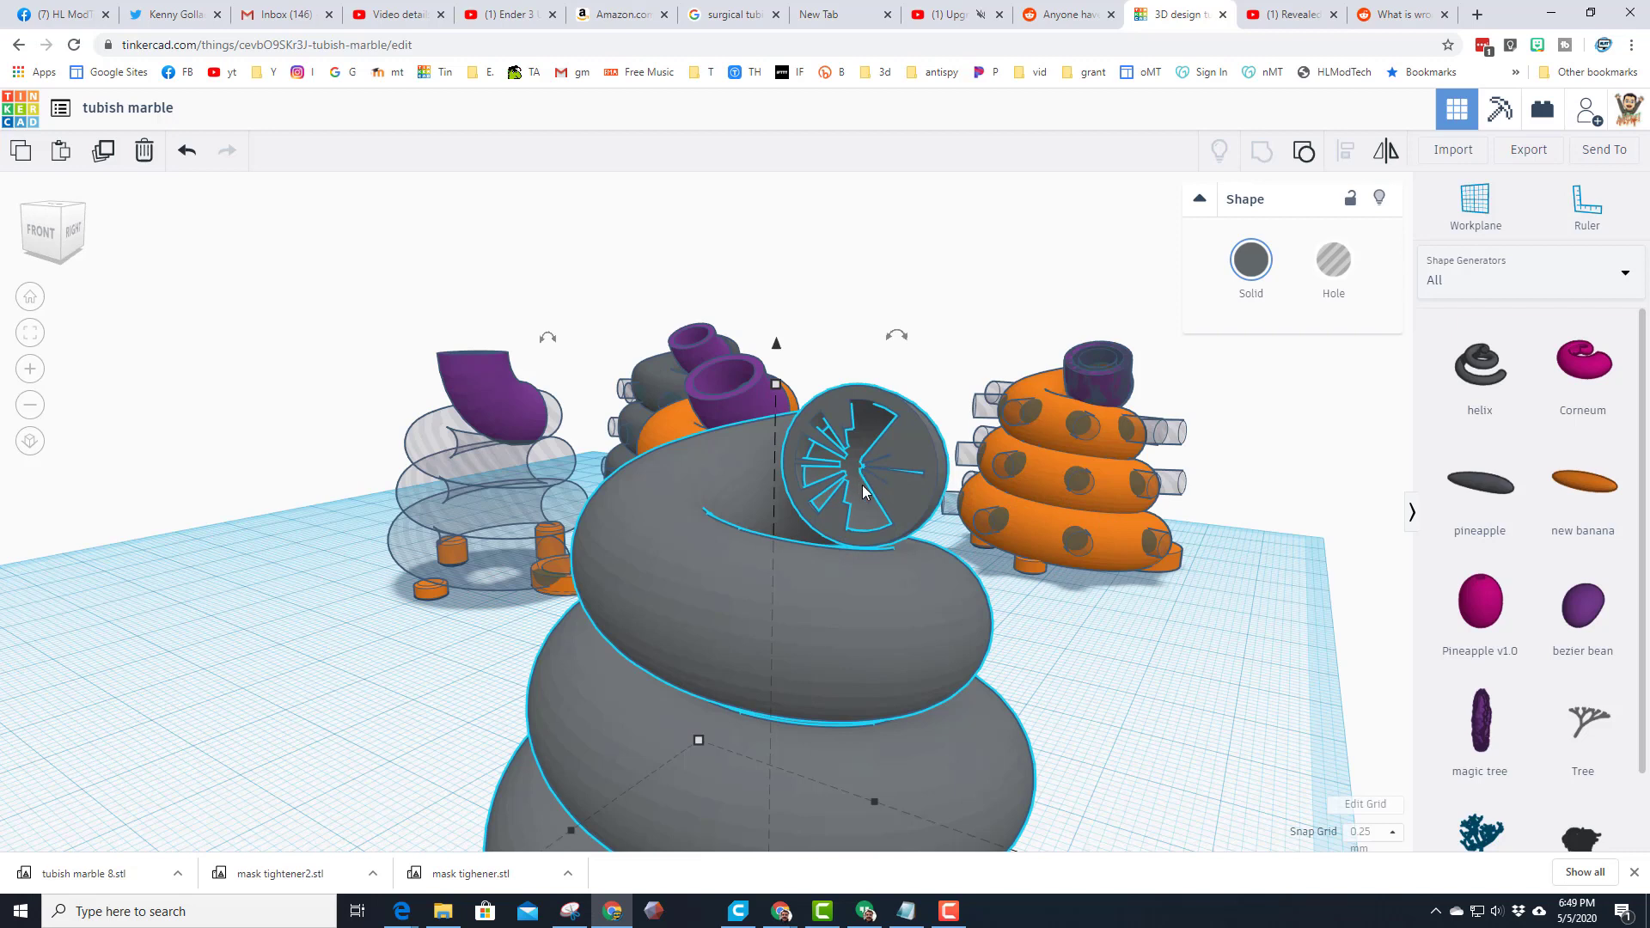
# Add a Basic Shapes sphere sized 8.5 and make it a hole.
pyautogui.click(1506, 277)
pyautogui.click(1477, 337)
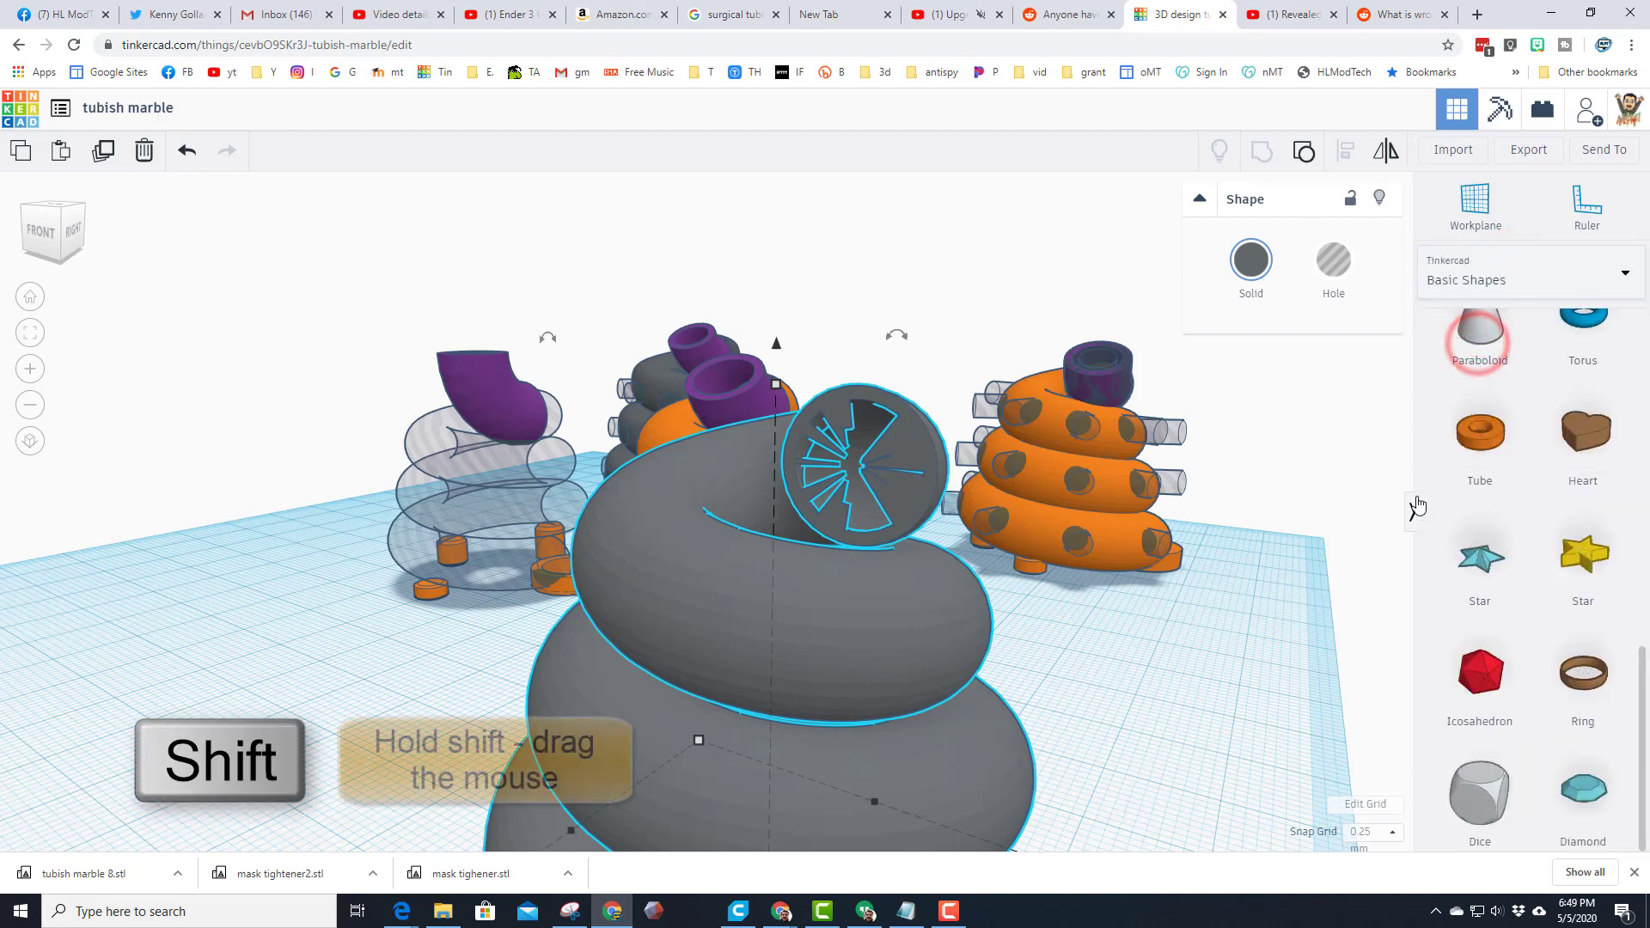
pyautogui.scroll(8, 1481, 472)
pyautogui.moveTo(1480, 397); pyautogui.dragTo(1173, 582)
pyautogui.click(1251, 647)
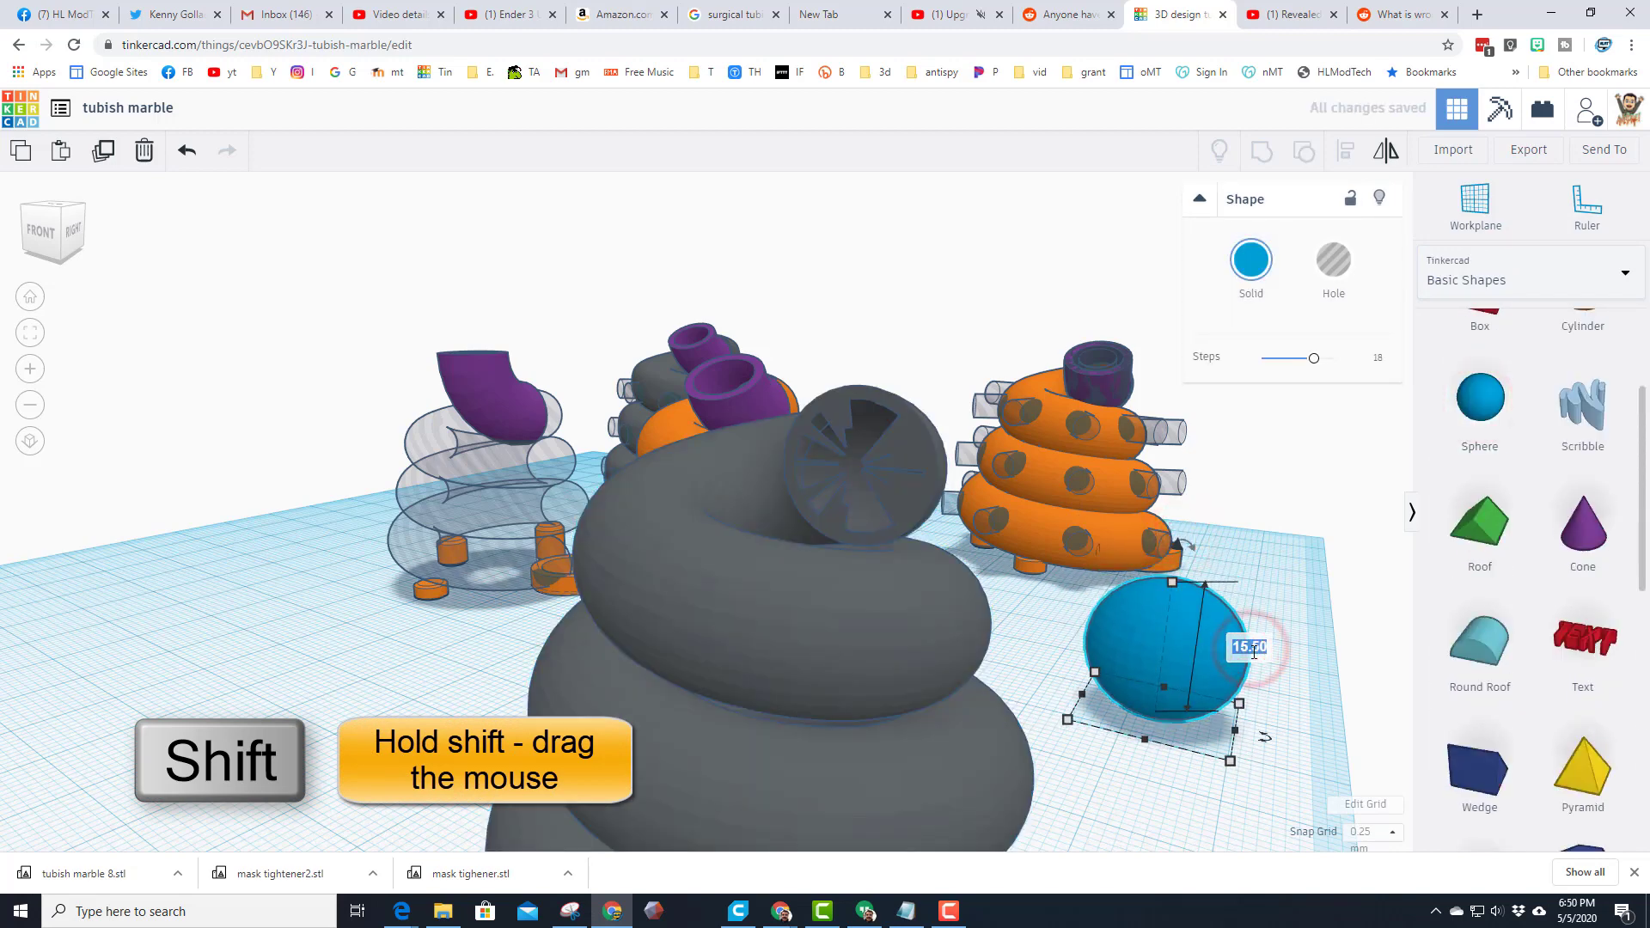
pyautogui.write('8.5')
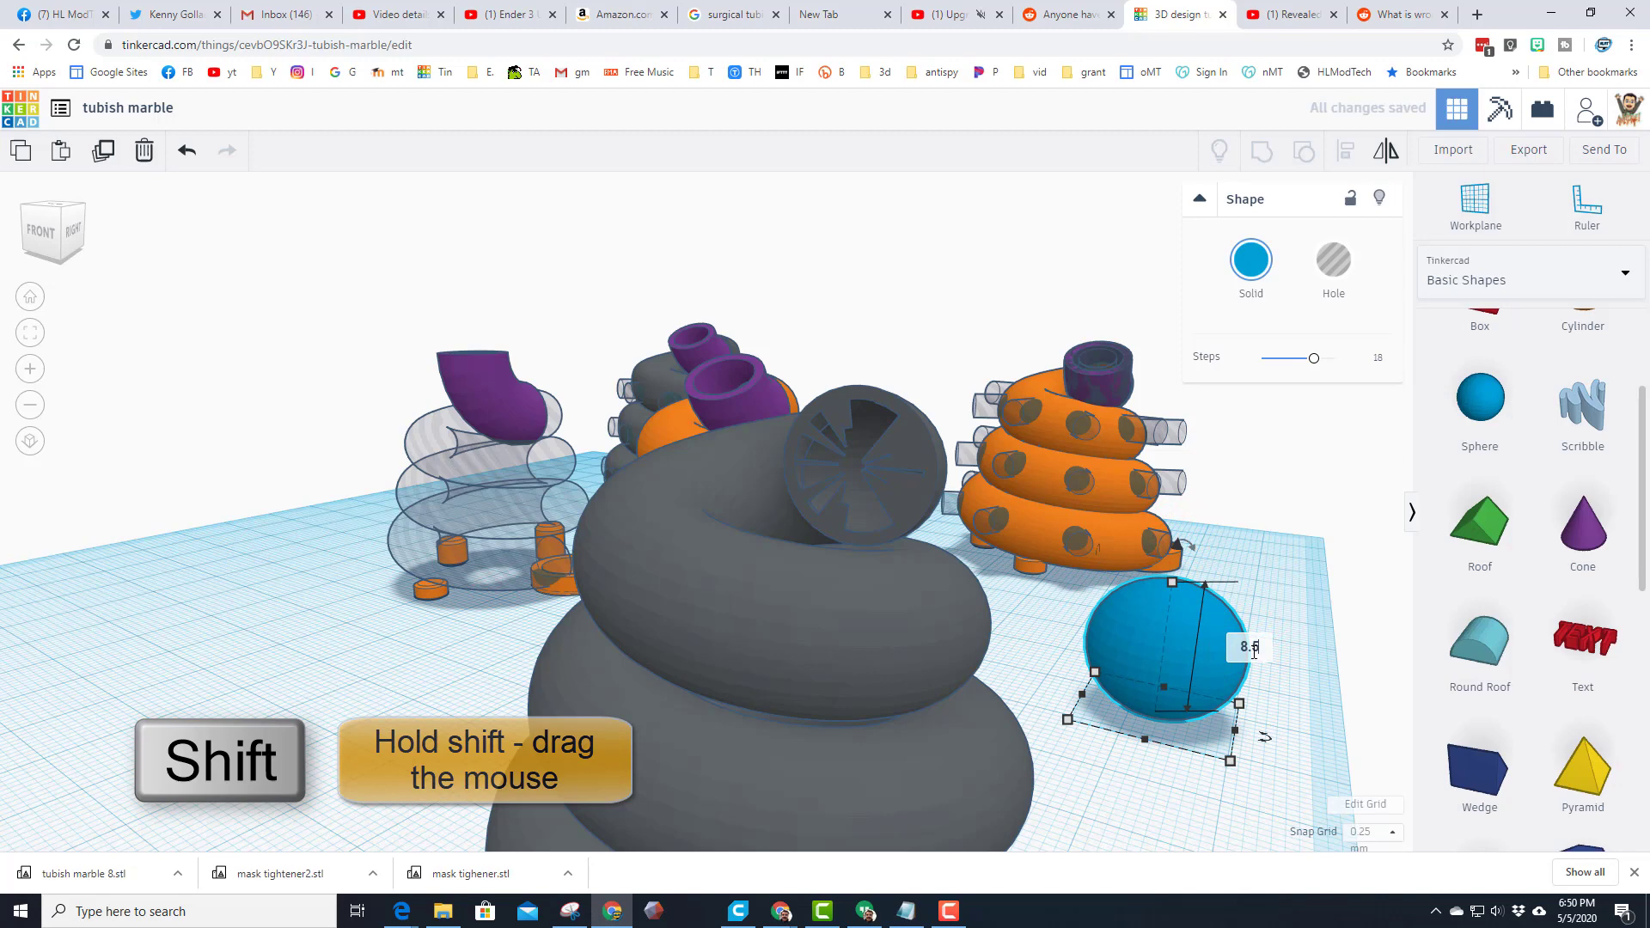
pyautogui.press('Return')
pyautogui.click(1329, 294)
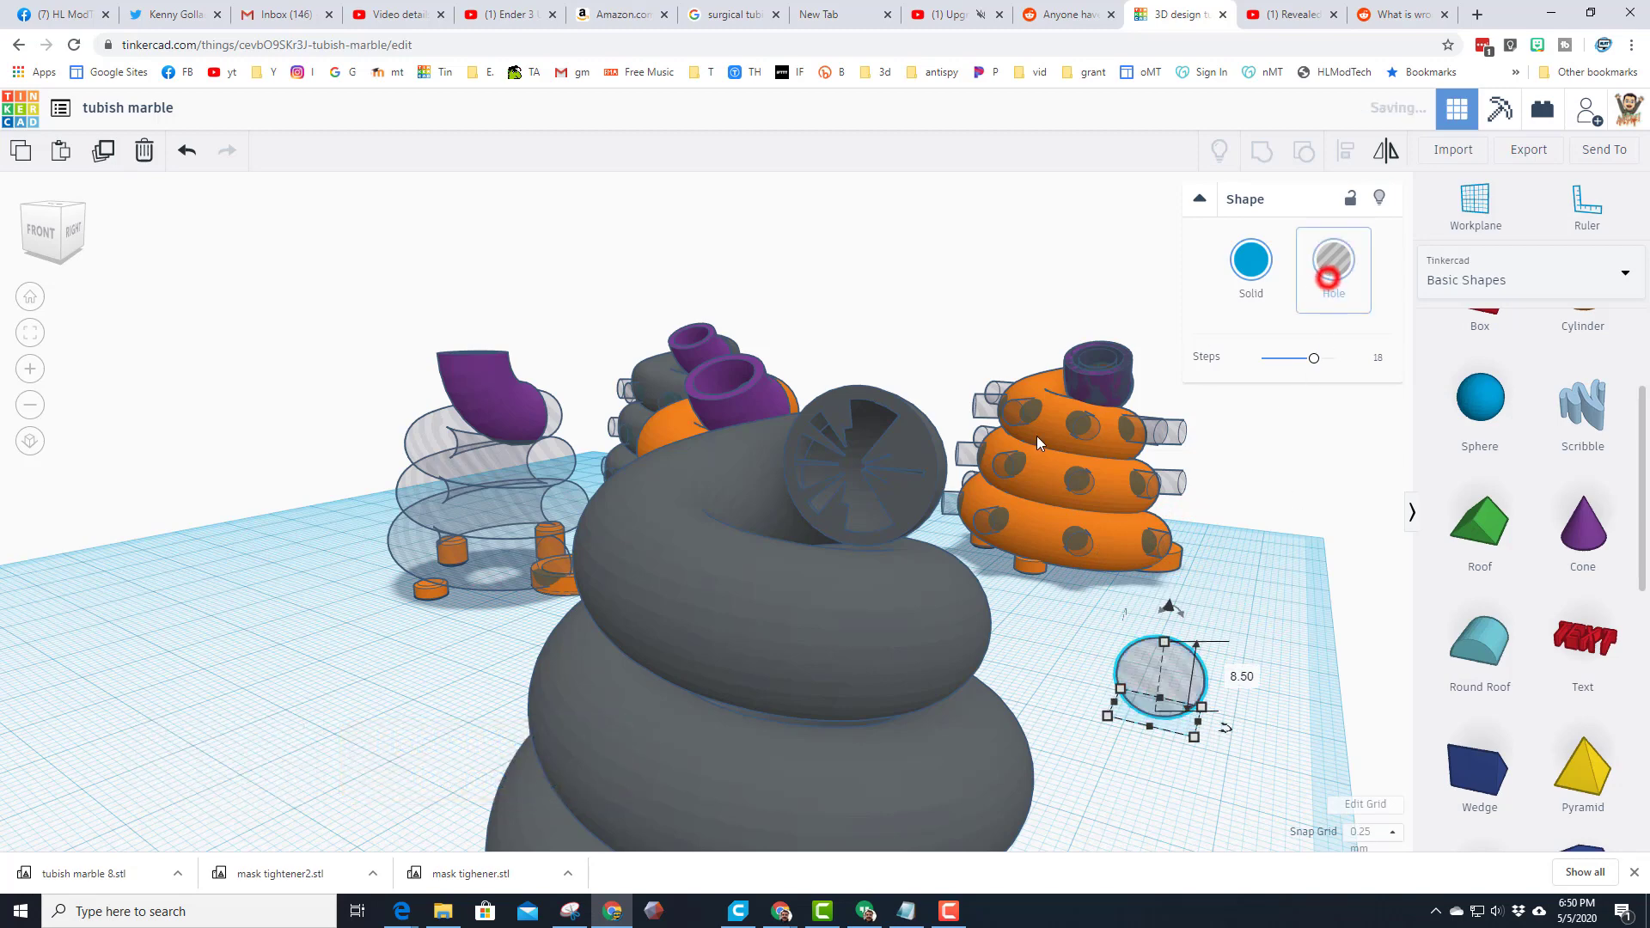
# Move the hole sphere into the open top end of the helix tube.
pyautogui.moveTo(1139, 683); pyautogui.dragTo(1002, 436)
pyautogui.press('Down')
pyautogui.press('Down')
pyautogui.press('Down')
pyautogui.press('Down')
pyautogui.press('Down')
pyautogui.press('Down')
pyautogui.press('Down')
pyautogui.press('Down')
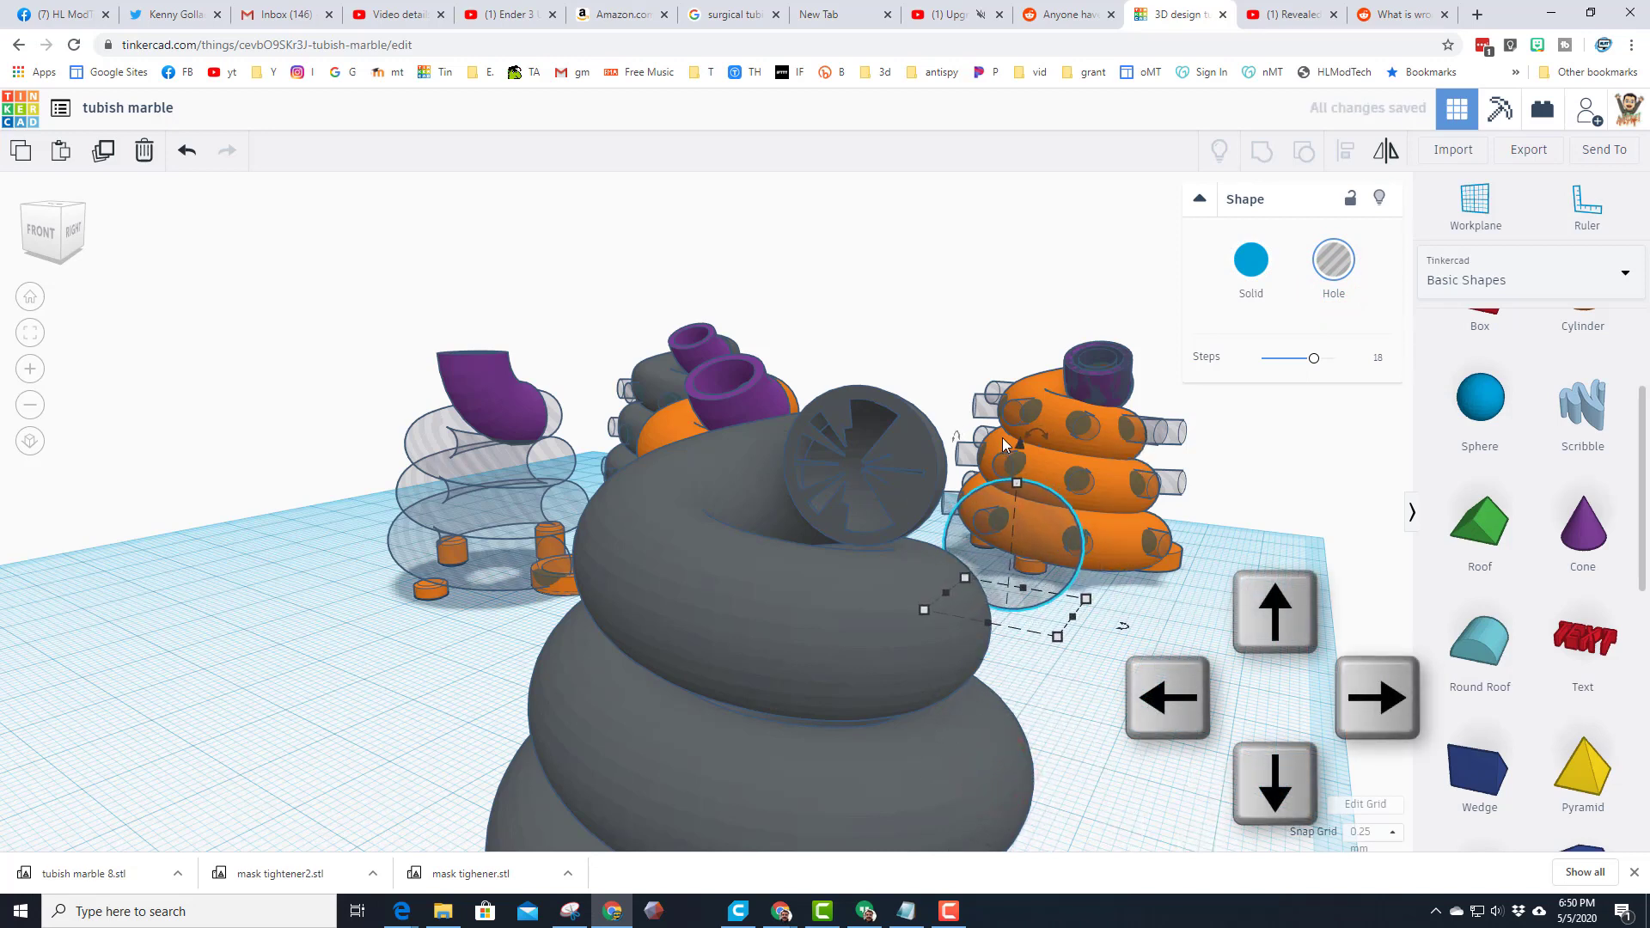
pyautogui.press('Left')
pyautogui.press('Left')
pyautogui.press('Left')
pyautogui.press('Left')
pyautogui.press('Left')
pyautogui.press('Left')
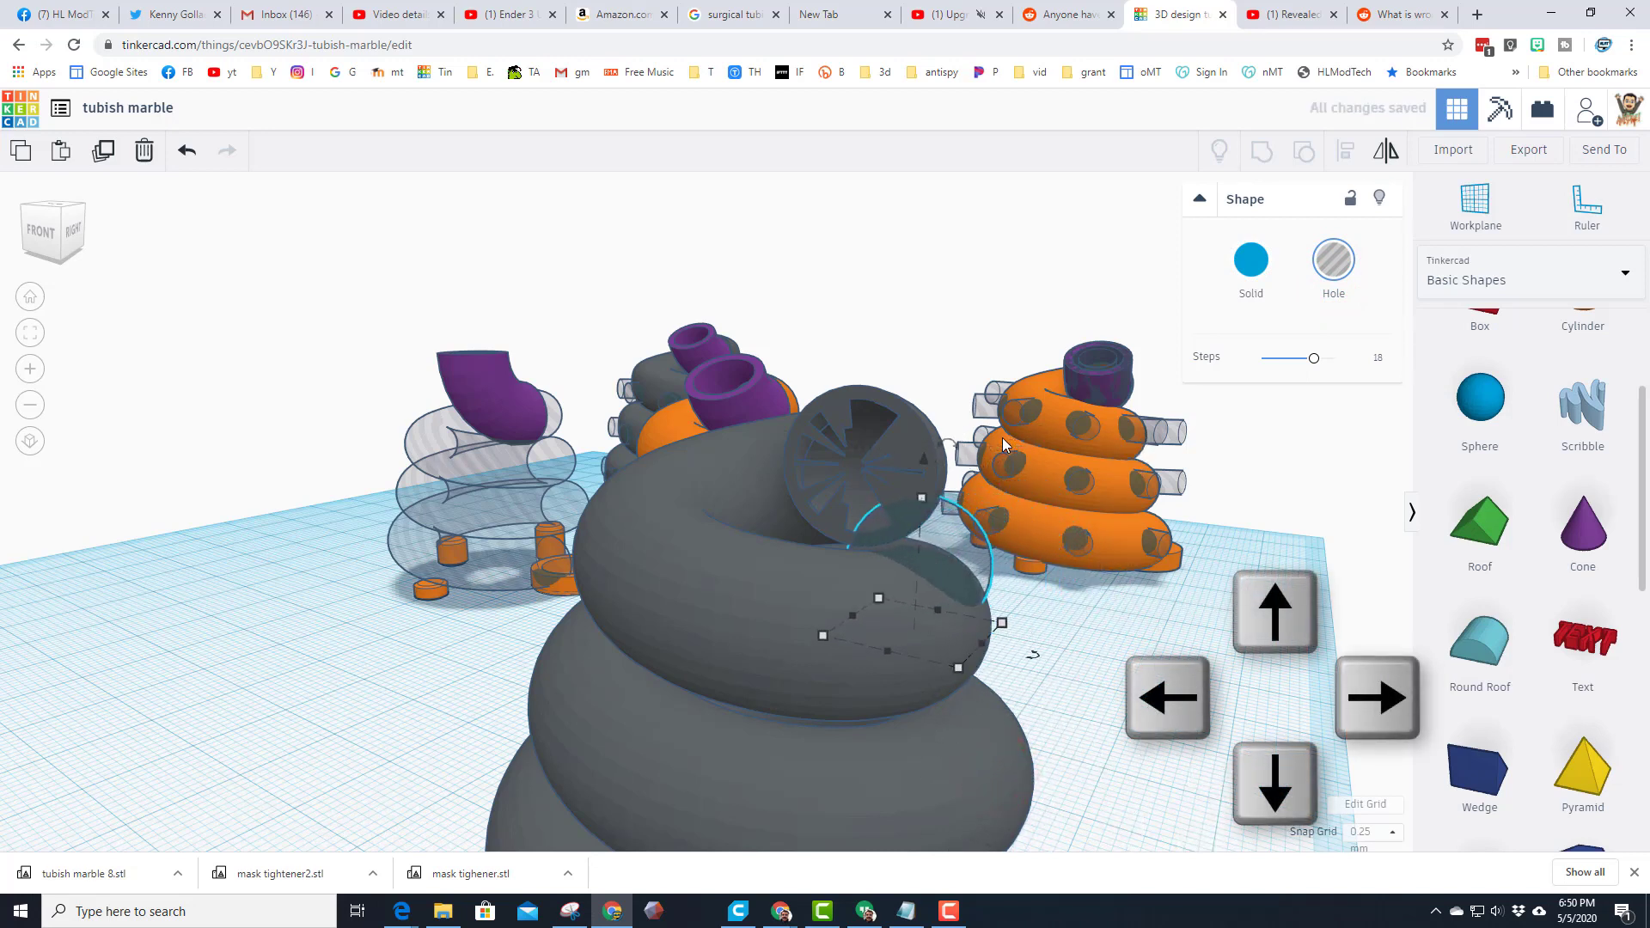
# Set the snap grid to 0.1 mm and fine-tune the sphere's position in the opening.
pyautogui.click(1371, 831)
pyautogui.click(1374, 686)
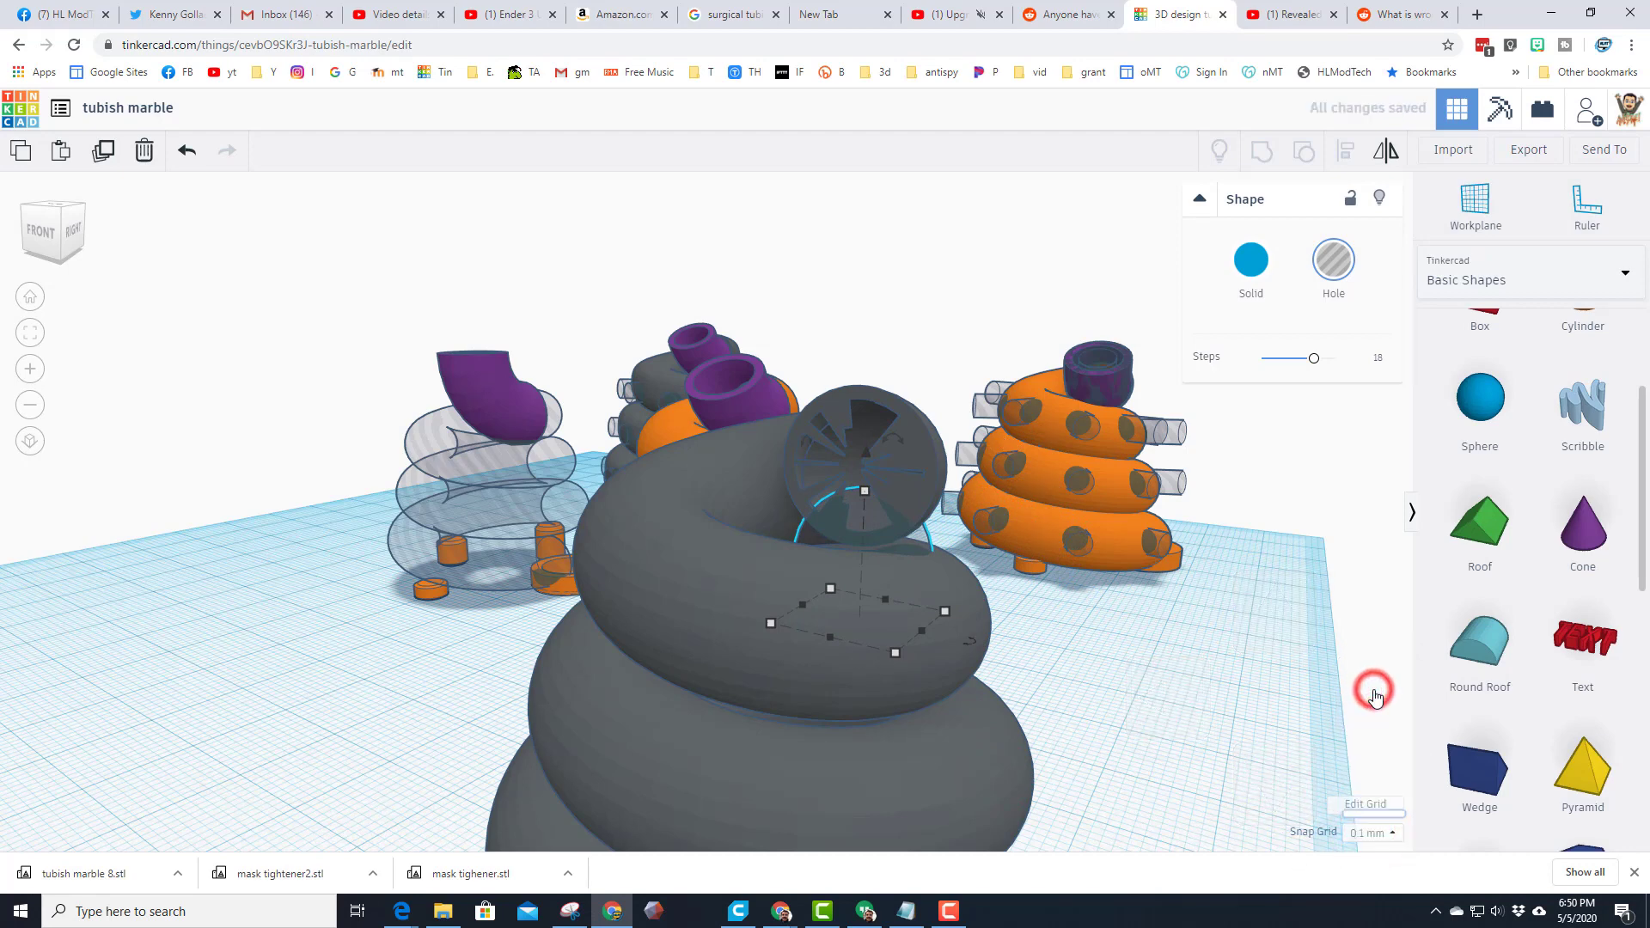
pyautogui.press('Up')
pyautogui.press('Up')
pyautogui.press('Up')
pyautogui.press('Up')
pyautogui.press('Up')
pyautogui.press('Up')
pyautogui.press('Up')
pyautogui.press('Up')
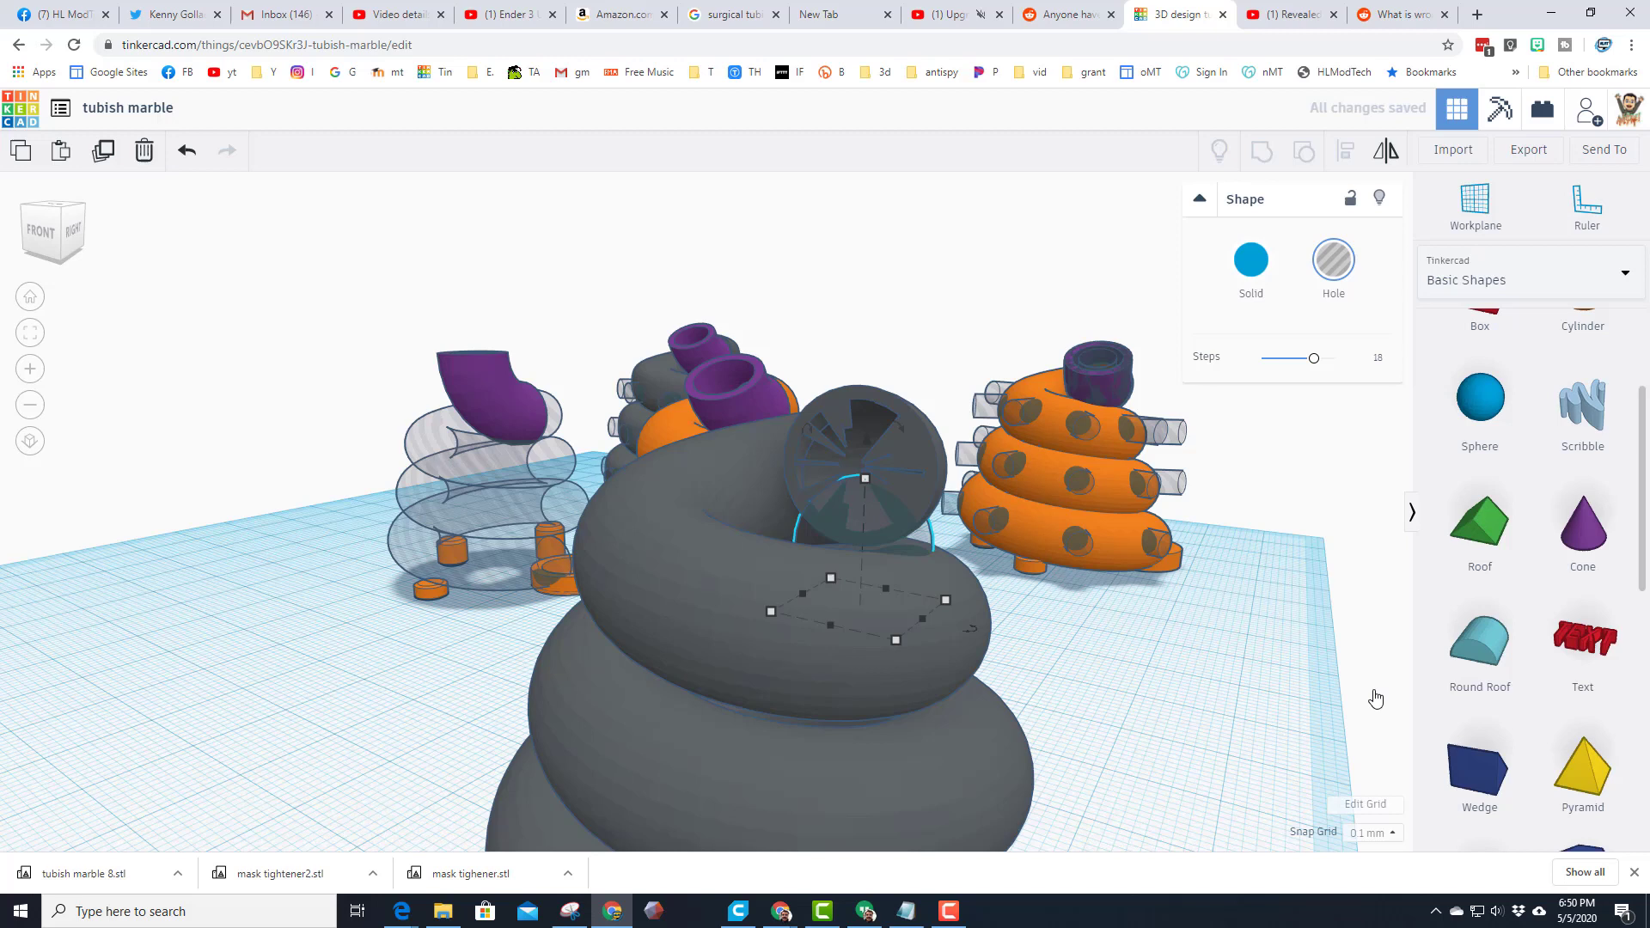
pyautogui.press('Up')
pyautogui.press('Up')
pyautogui.press('Up')
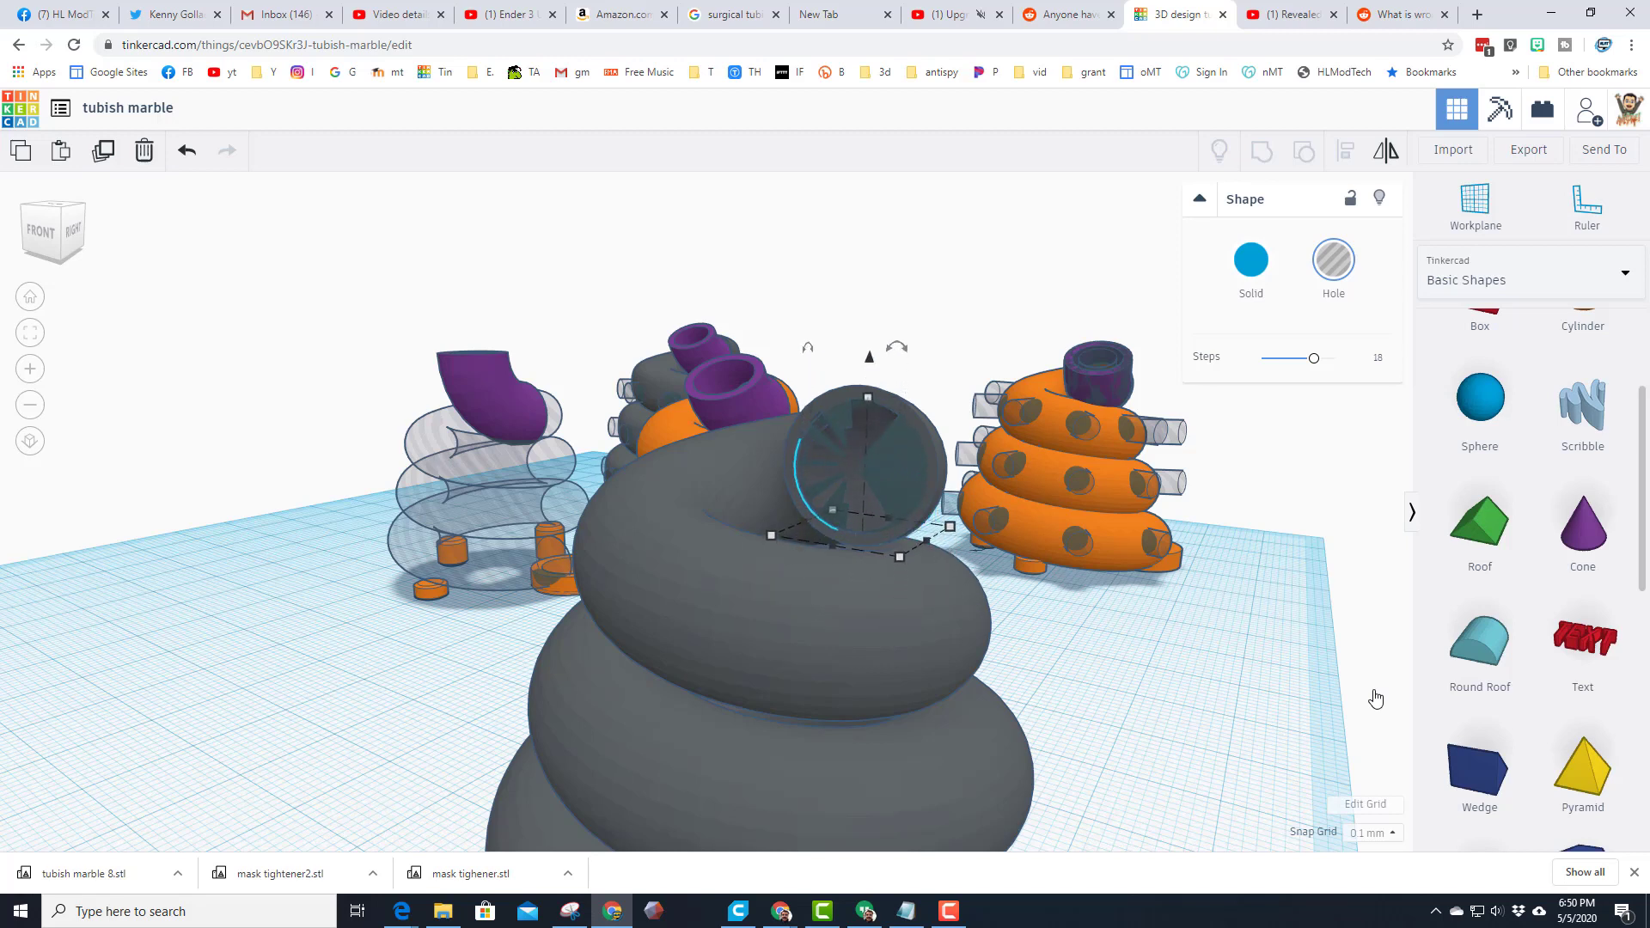
pyautogui.press('Down')
pyautogui.press('Down')
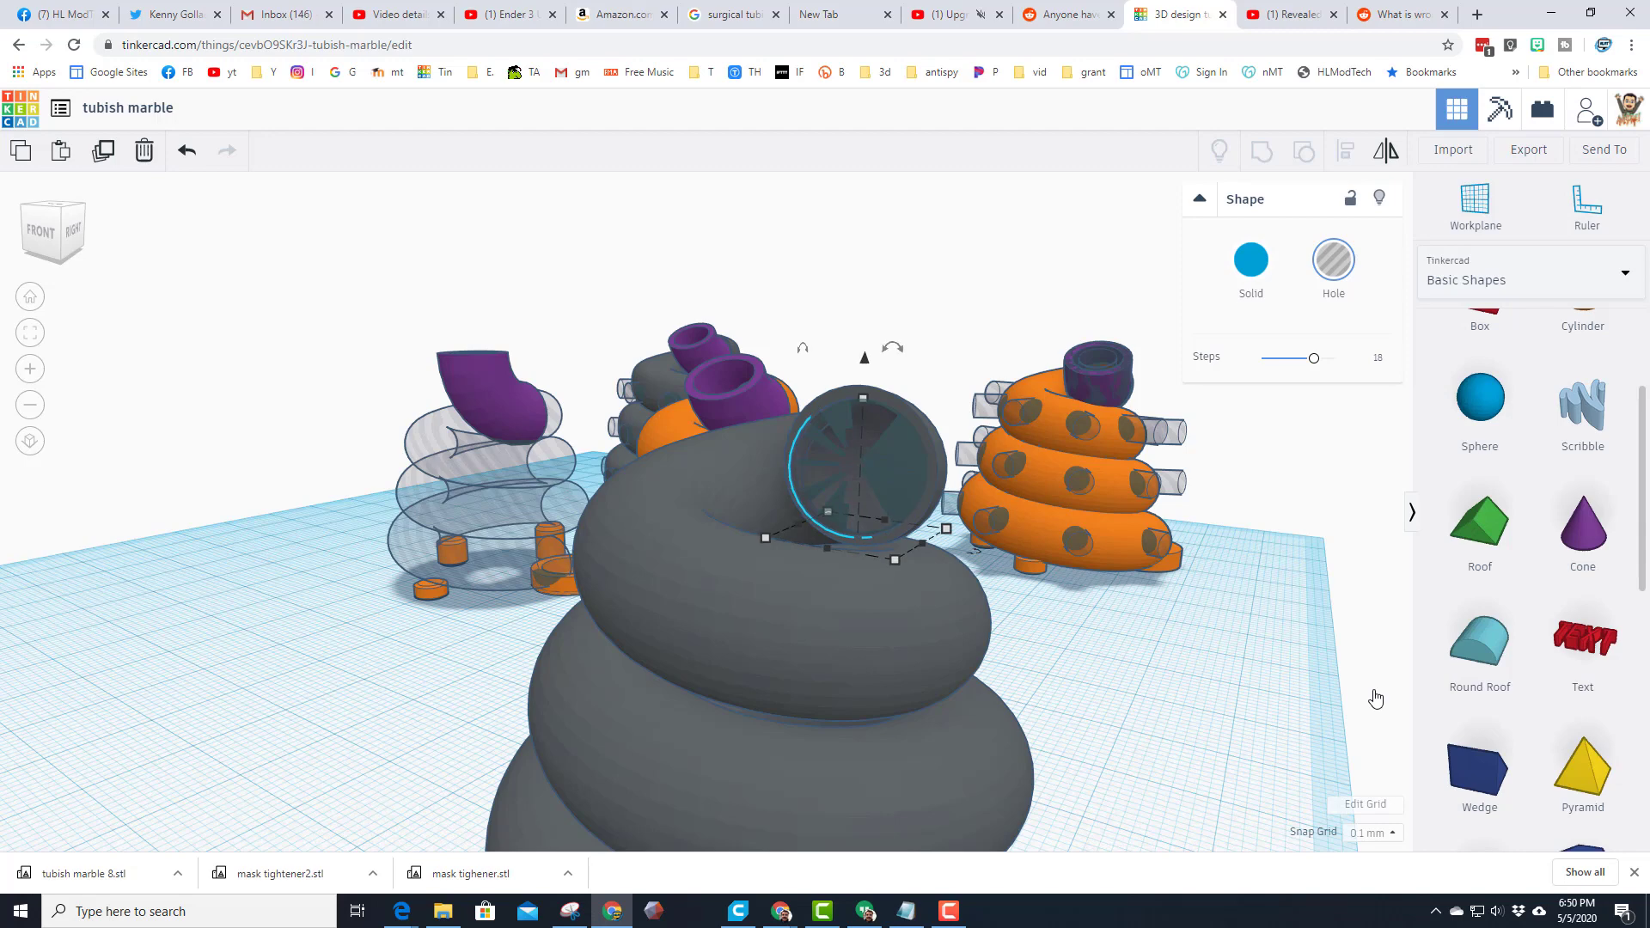
pyautogui.moveTo(1200, 639); pyautogui.dragTo(1085, 638, button='right')
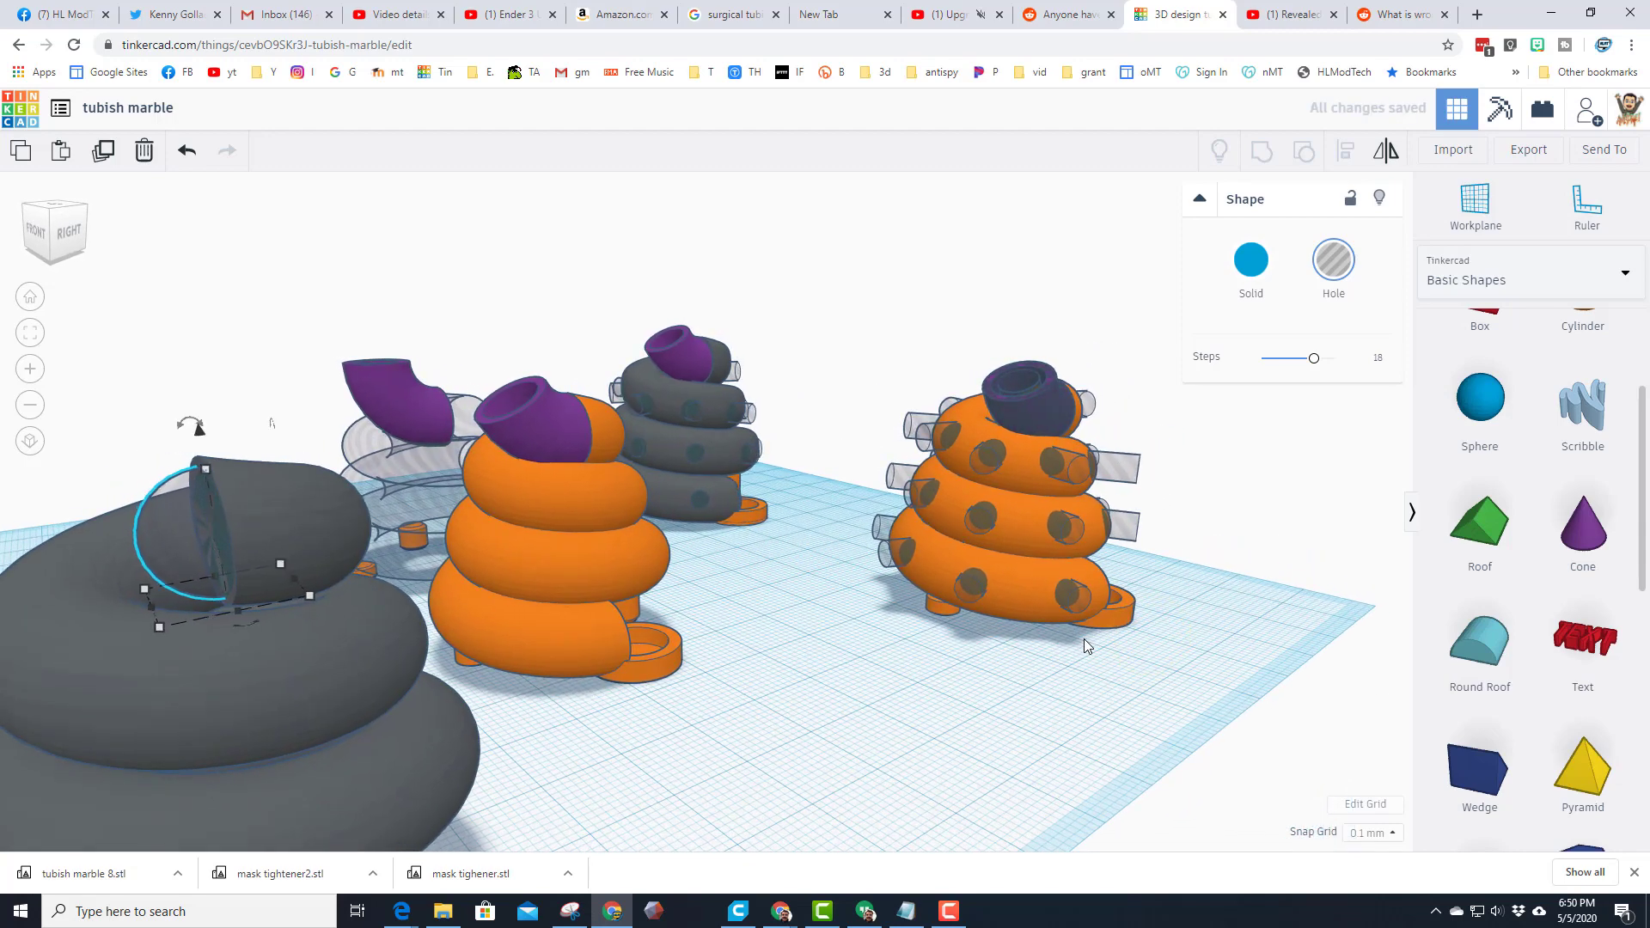
pyautogui.scroll(-5, 1017, 625)
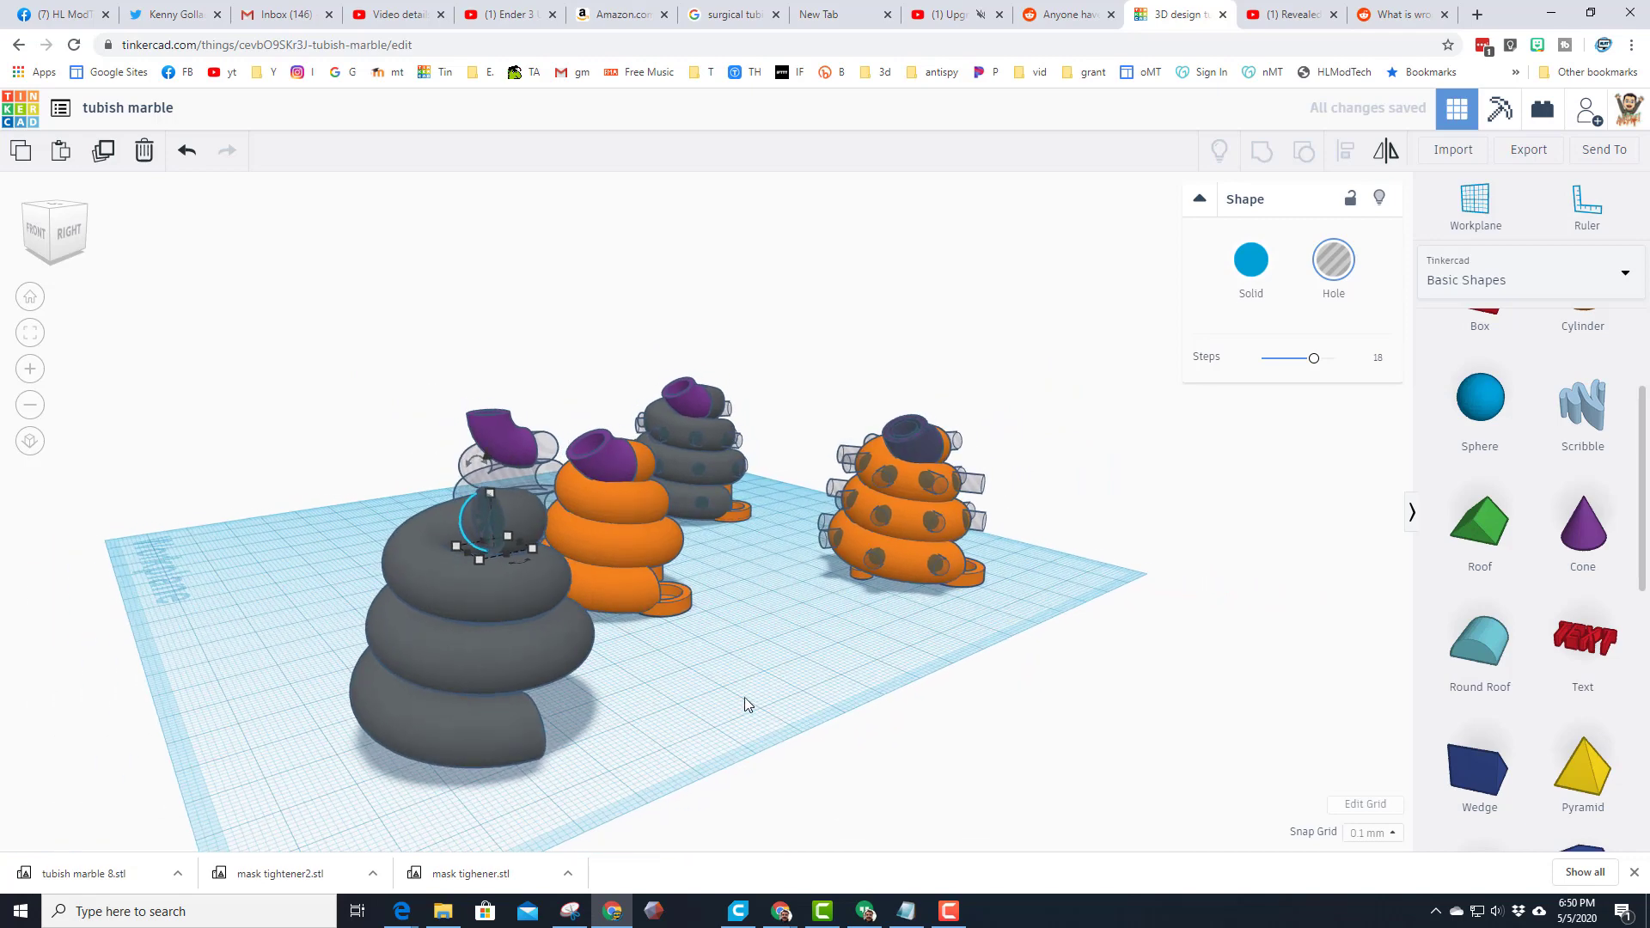
# Save the marble-run design's properties with Public visibility, then close My Designs.
pyautogui.moveTo(703, 710); pyautogui.dragTo(455, 592, button='right')
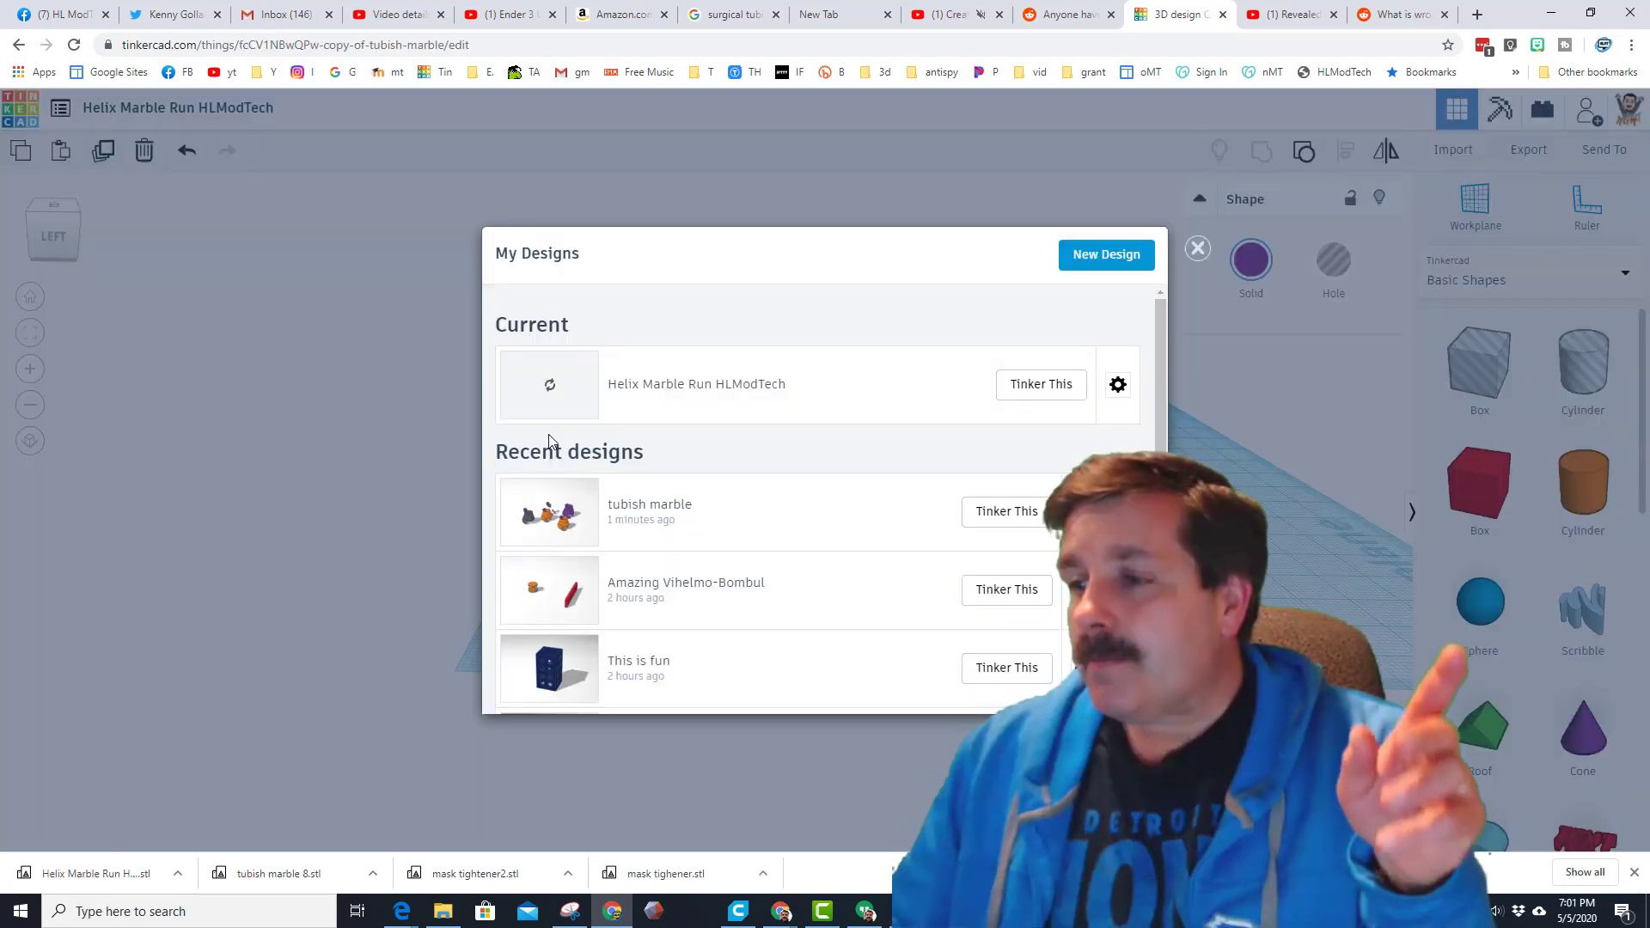
pyautogui.click(1118, 384)
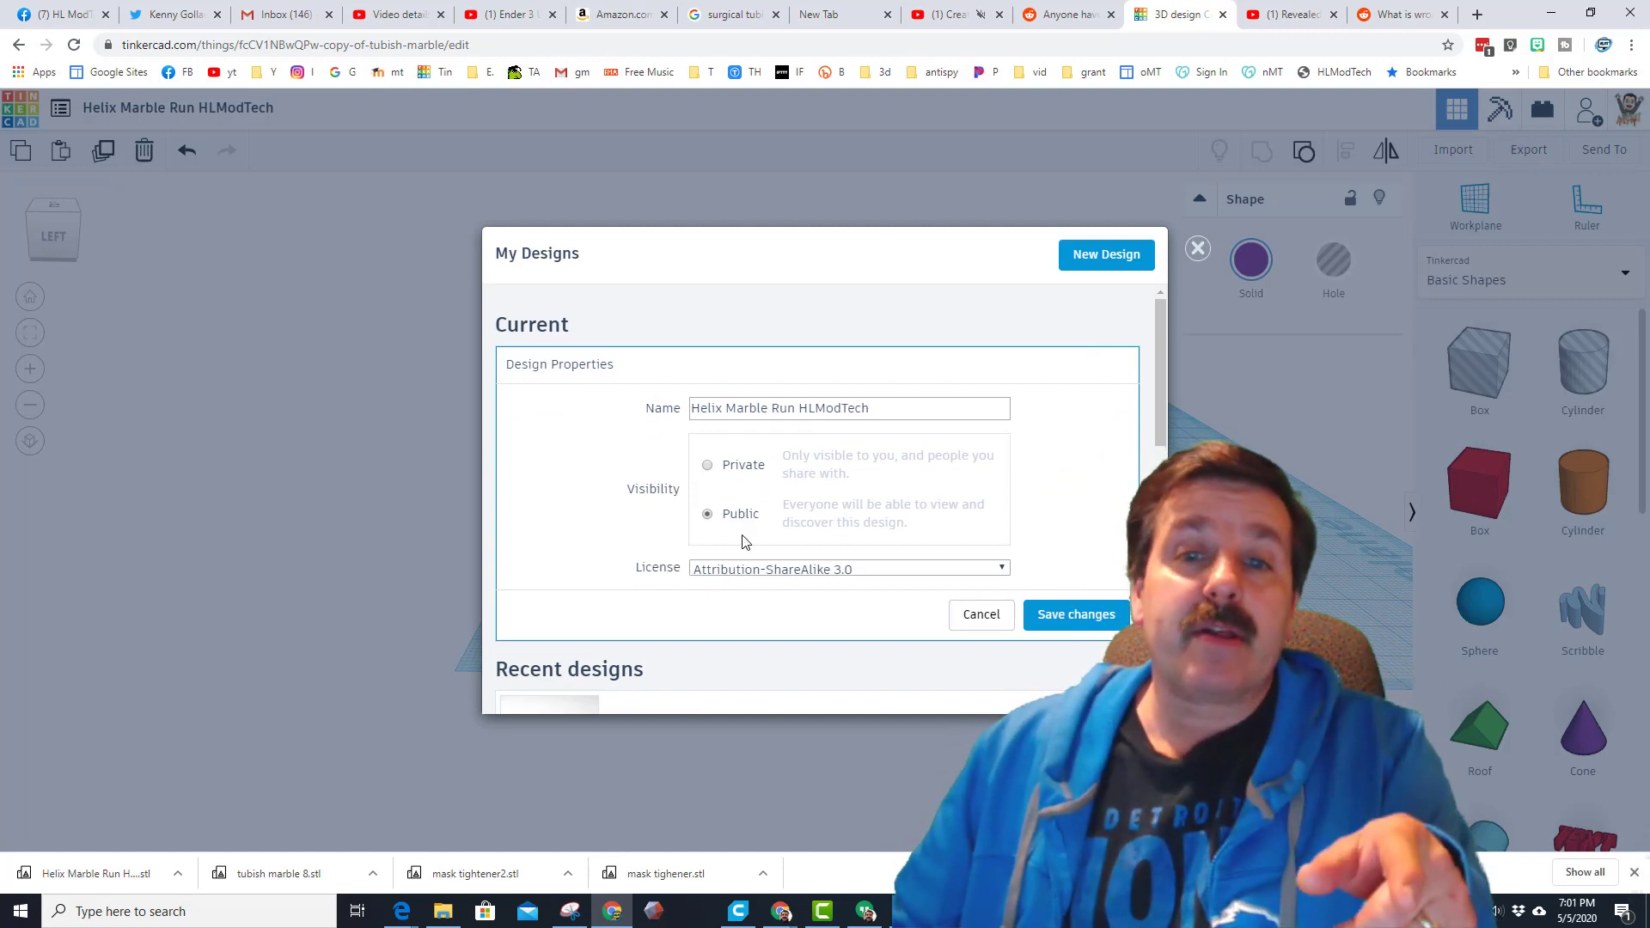
pyautogui.click(1066, 616)
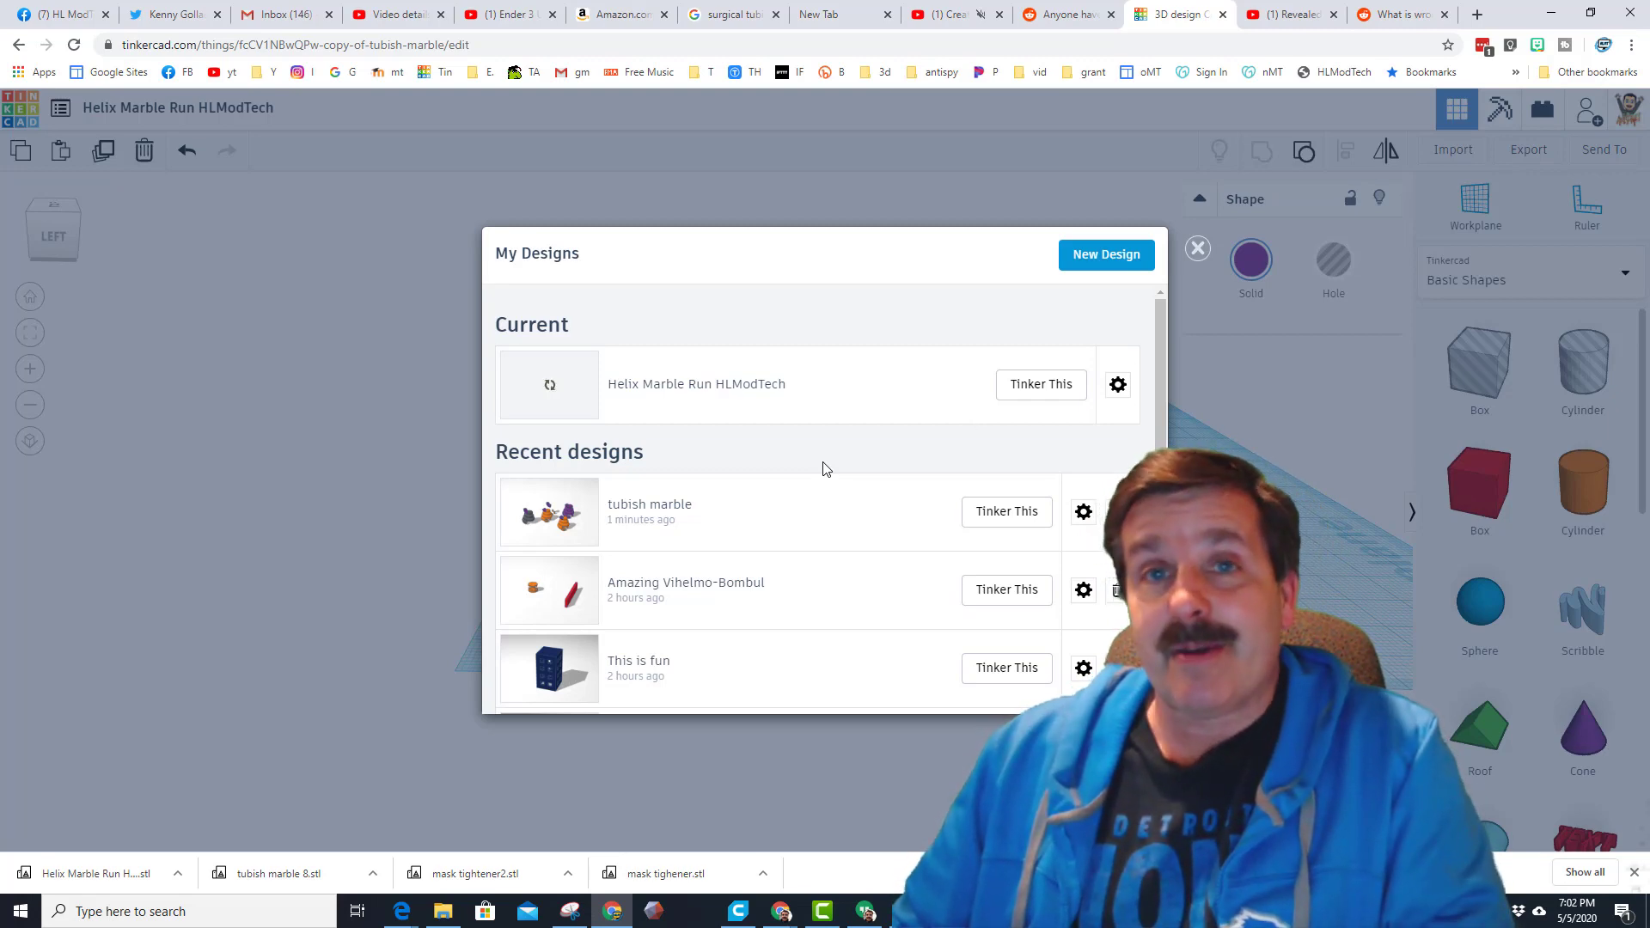
pyautogui.press('Escape')
pyautogui.moveTo(770, 507); pyautogui.dragTo(868, 476, button='right')
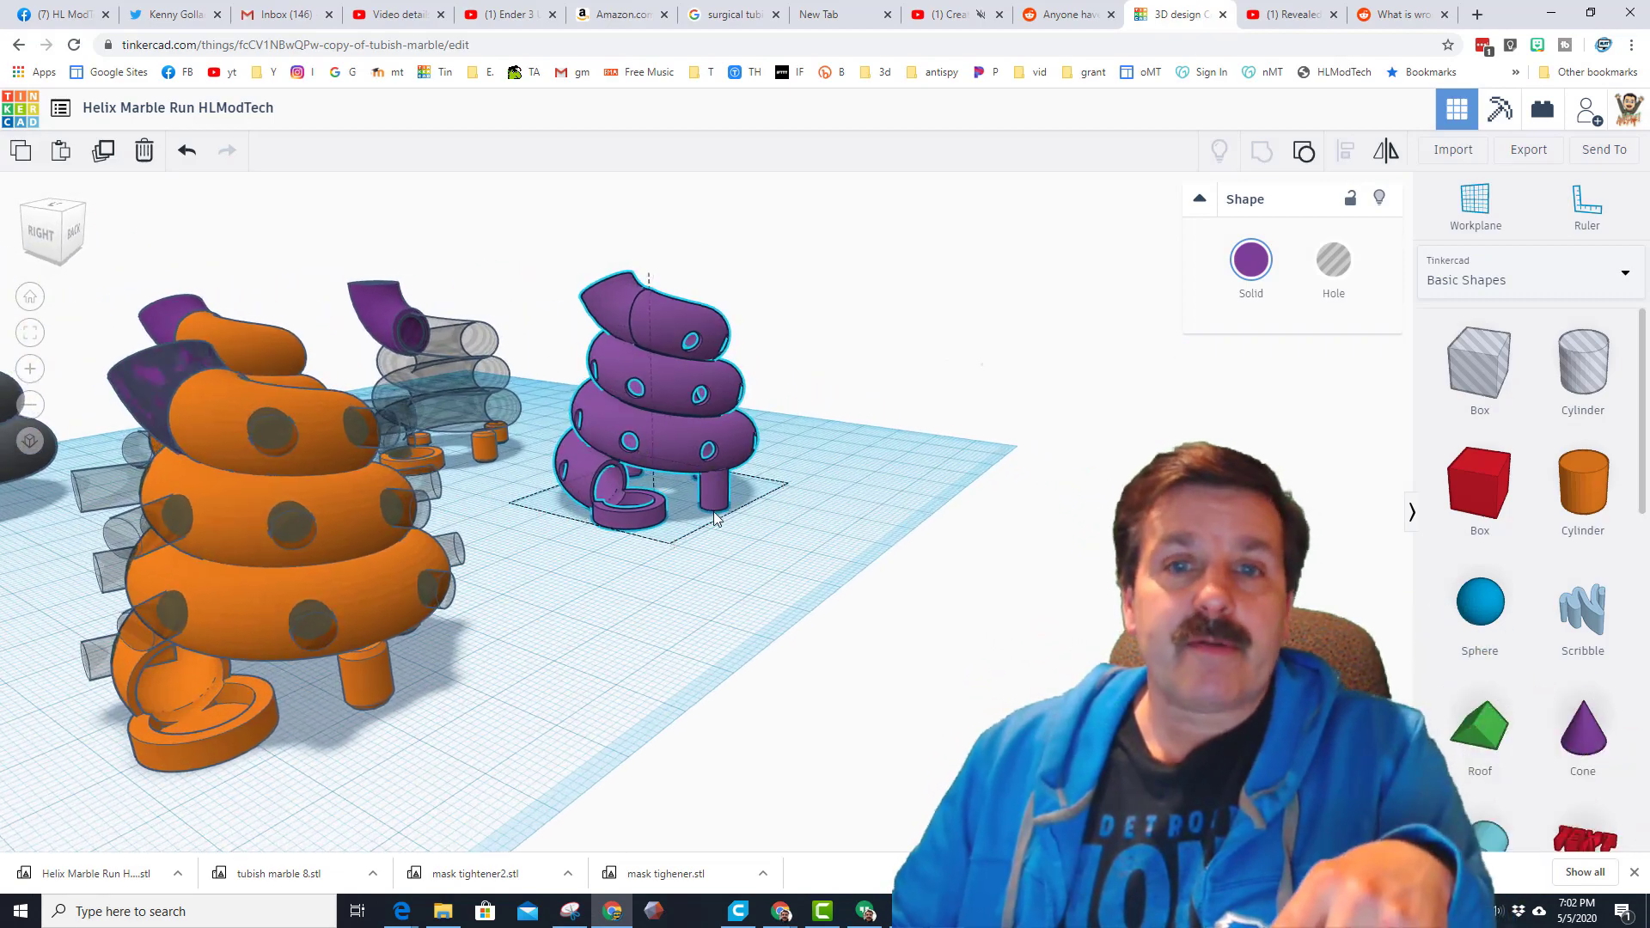
pyautogui.moveTo(714, 512); pyautogui.dragTo(818, 528, button='right')
pyautogui.moveTo(606, 547); pyautogui.dragTo(781, 512, button='right')
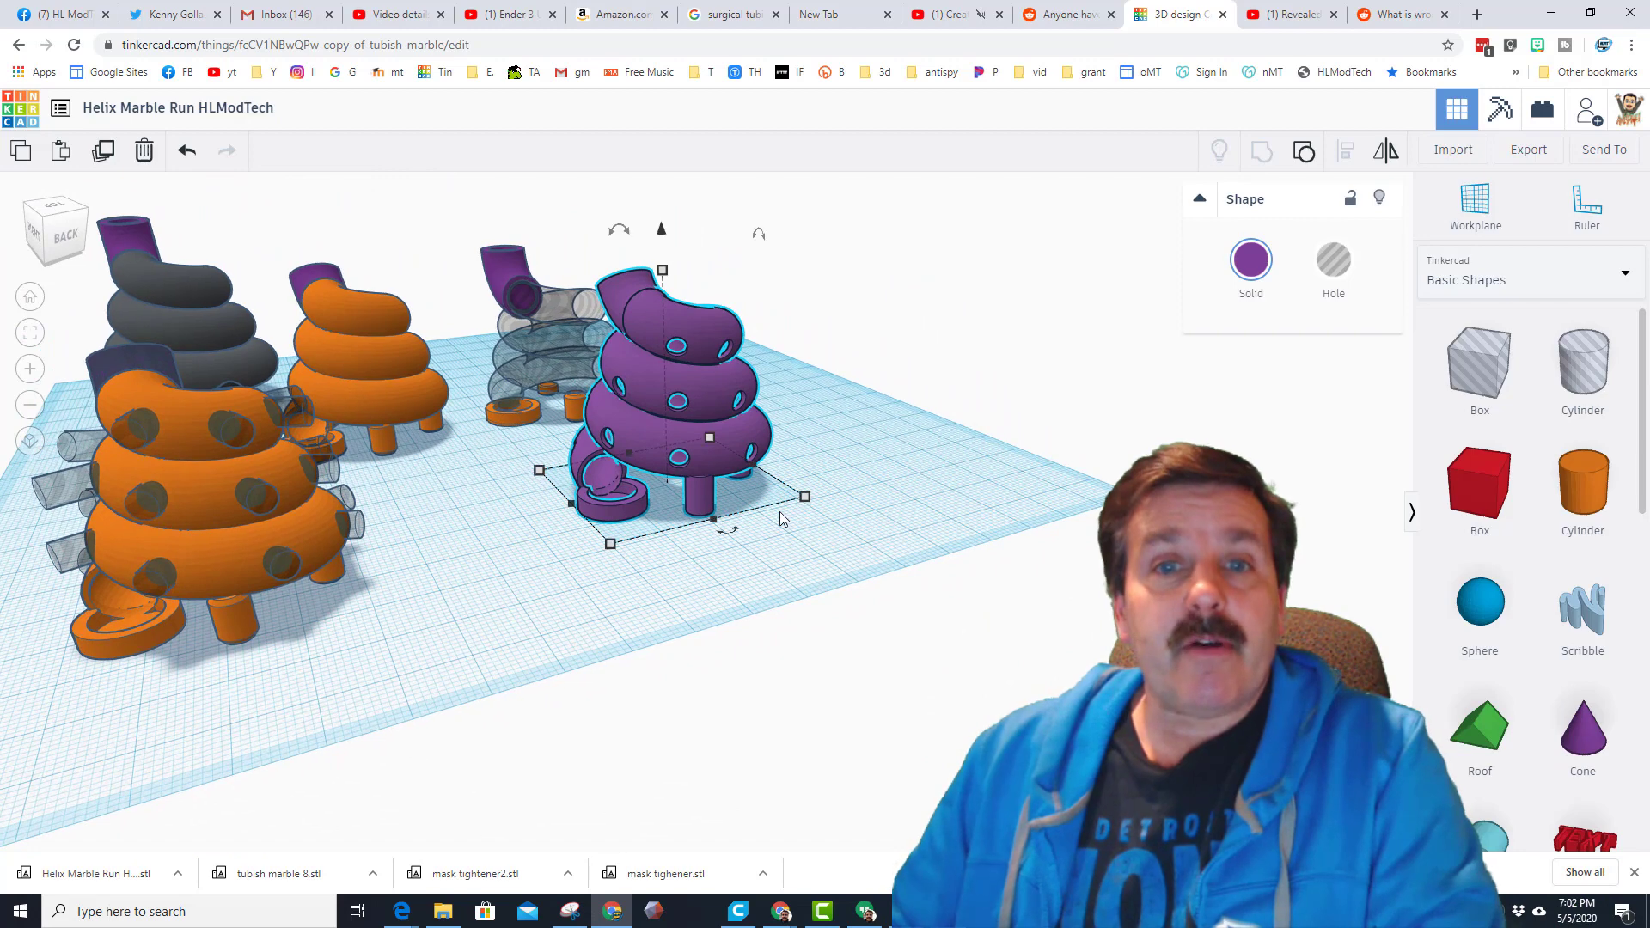